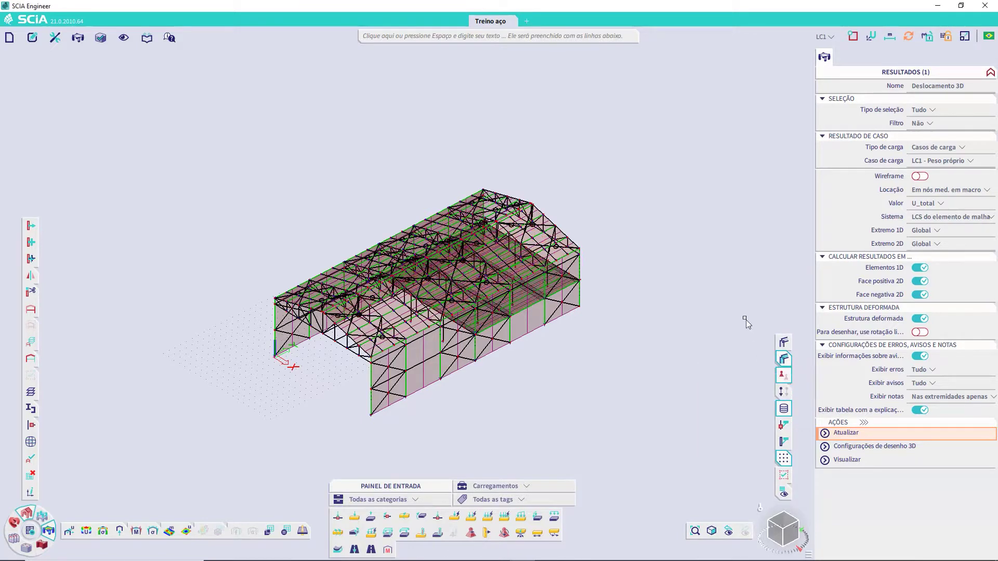
Hide the layer that contains the roof and wall panels so only the steel frame and the slab are displayed.
scroll(568, 305, up, 3)
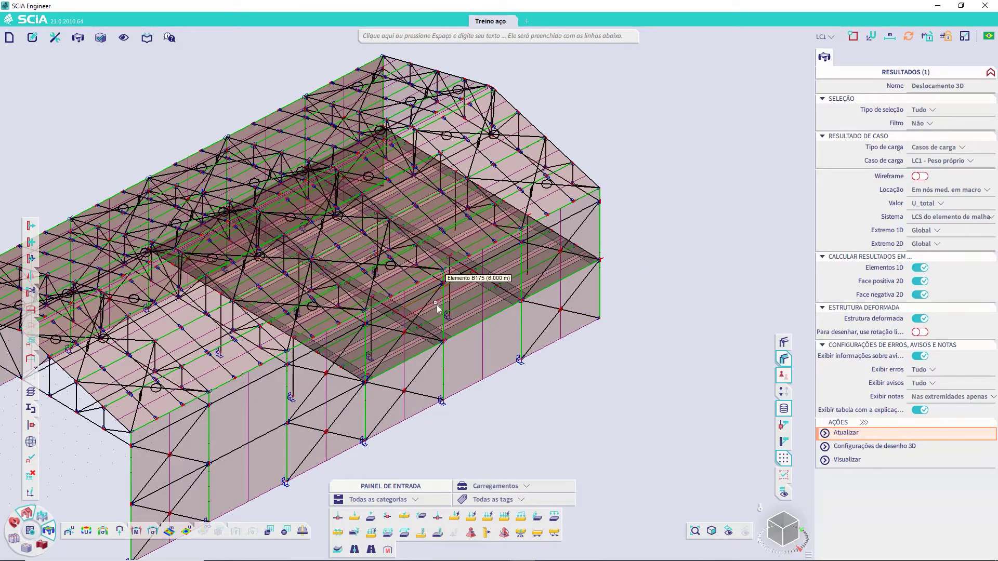
scroll(484, 278, down, 3)
click(31, 392)
click(379, 241)
click(582, 209)
click(617, 424)
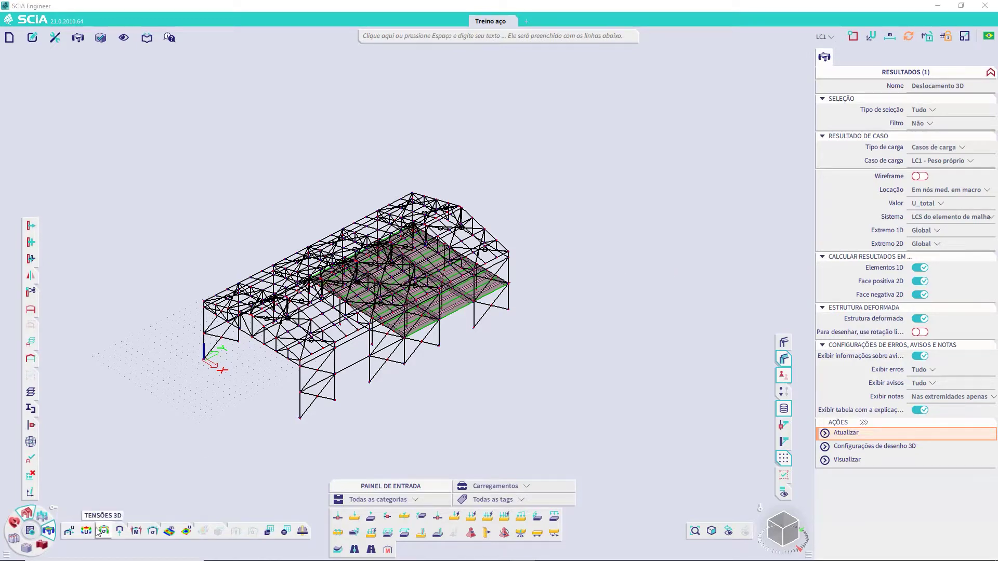
Review the options for selection type, filter, load type and displayed value in the 3D displacement result settings.
click(955, 108)
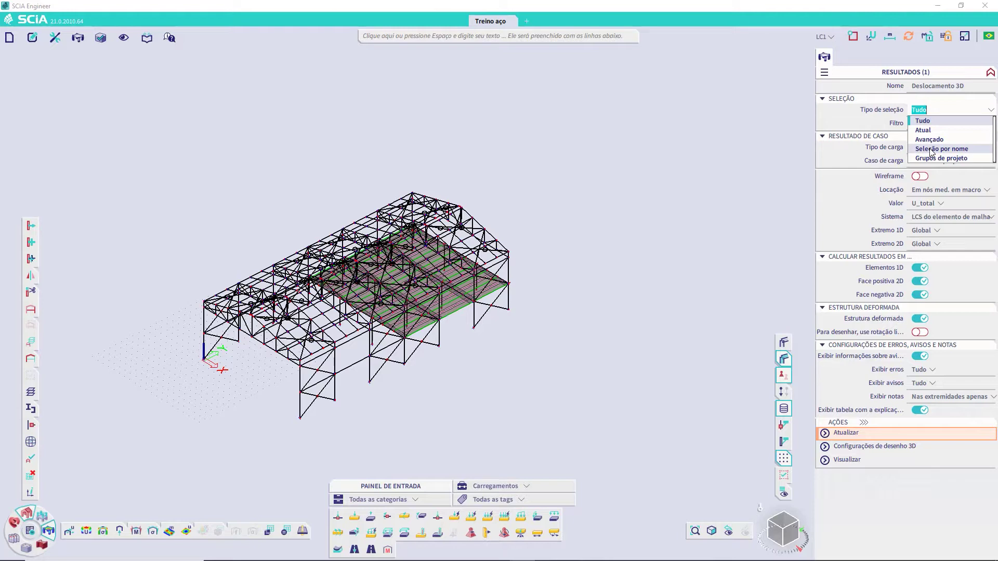
click(863, 147)
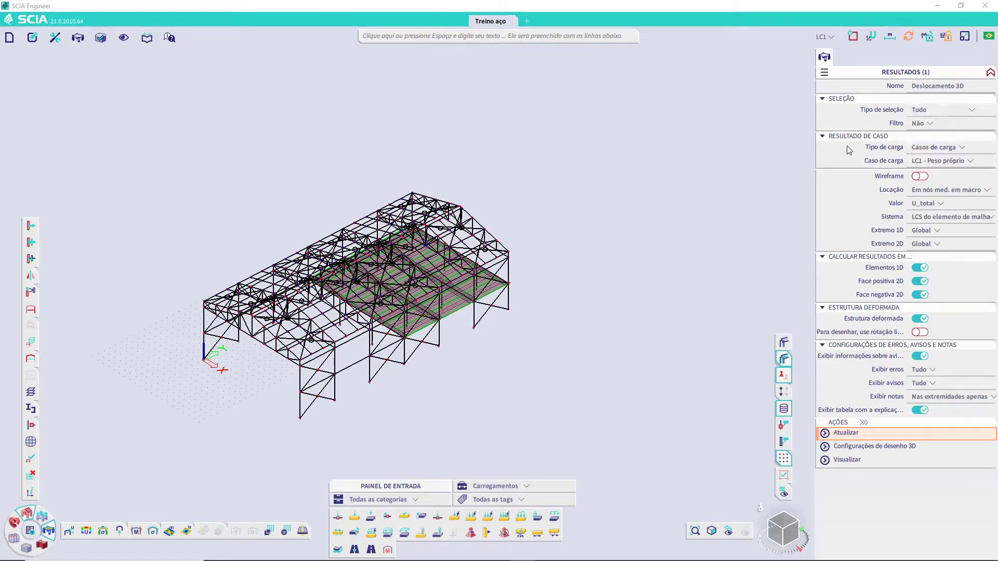
click(945, 124)
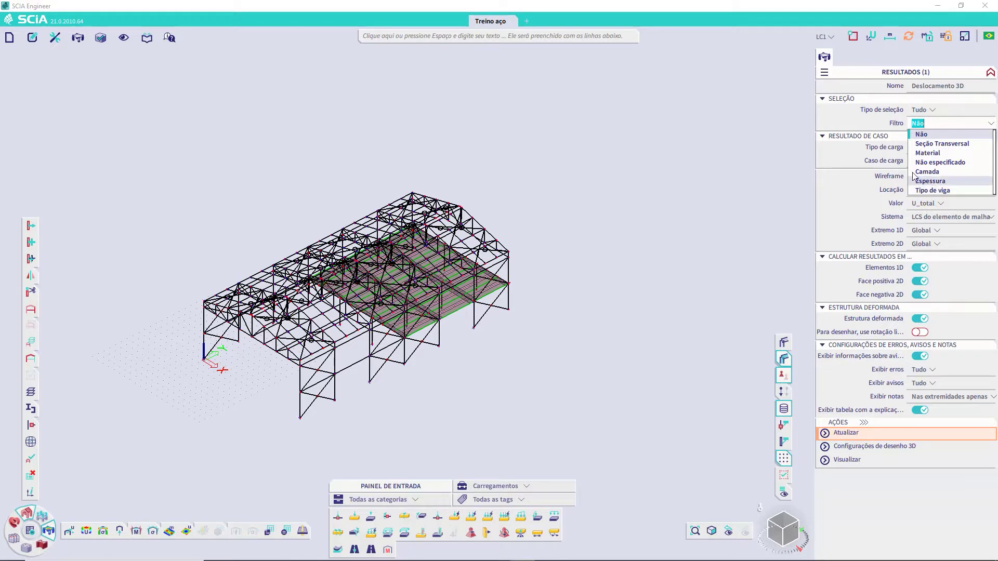
click(844, 121)
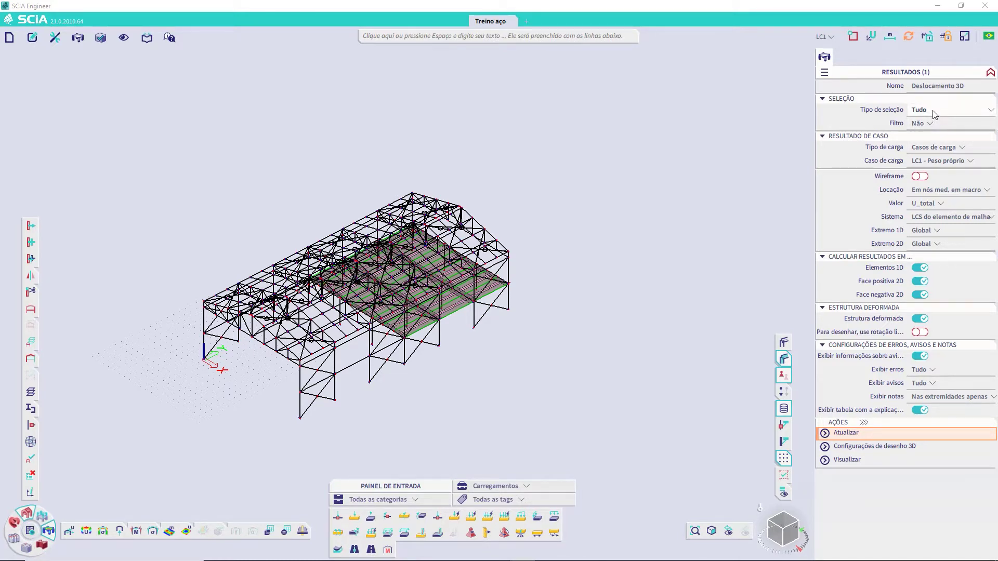
click(936, 147)
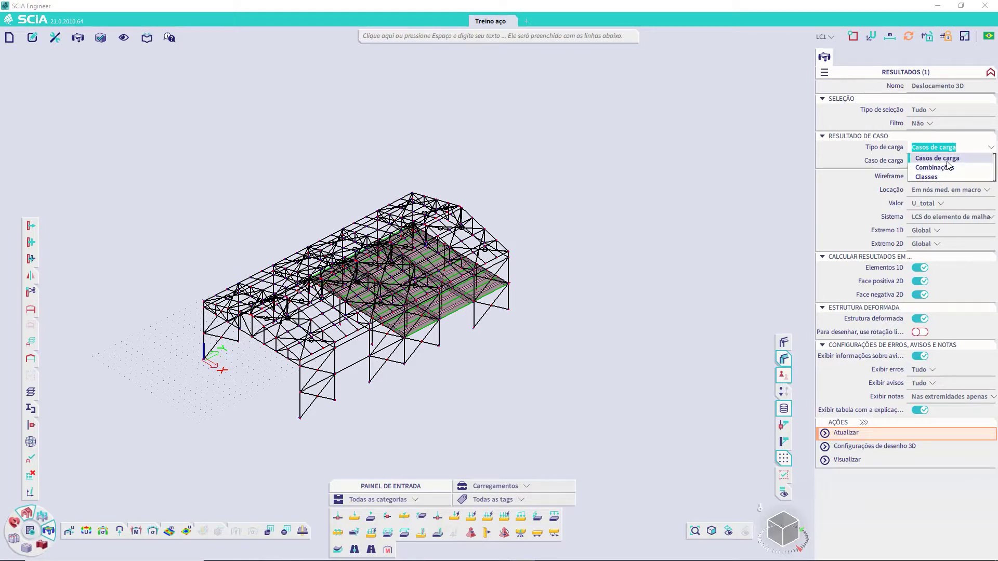
click(868, 160)
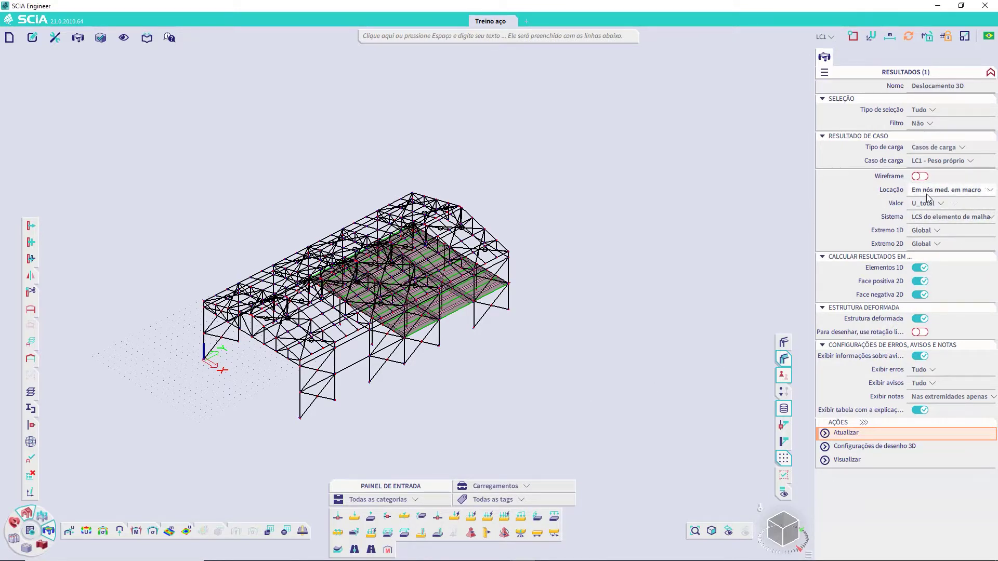
click(954, 206)
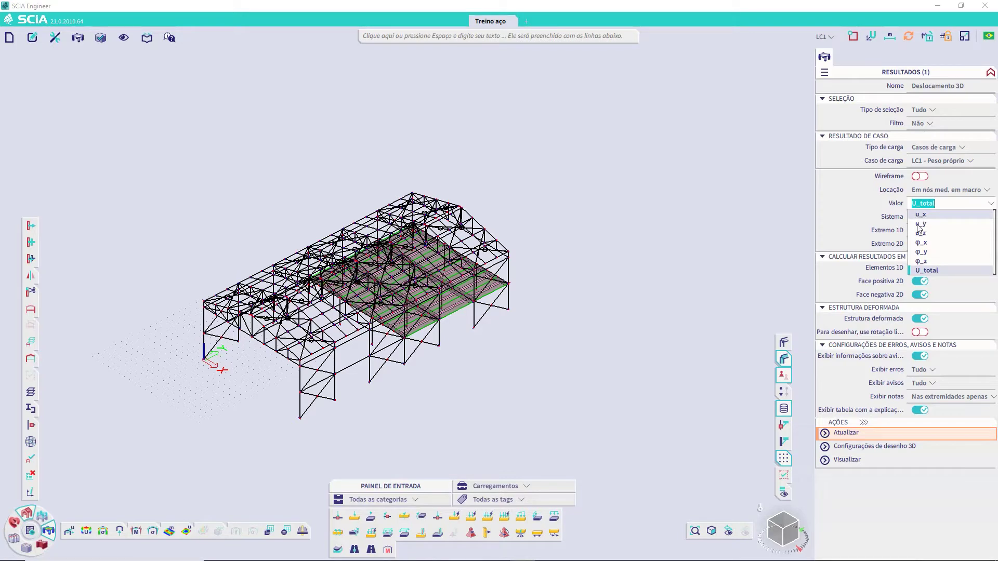
click(856, 201)
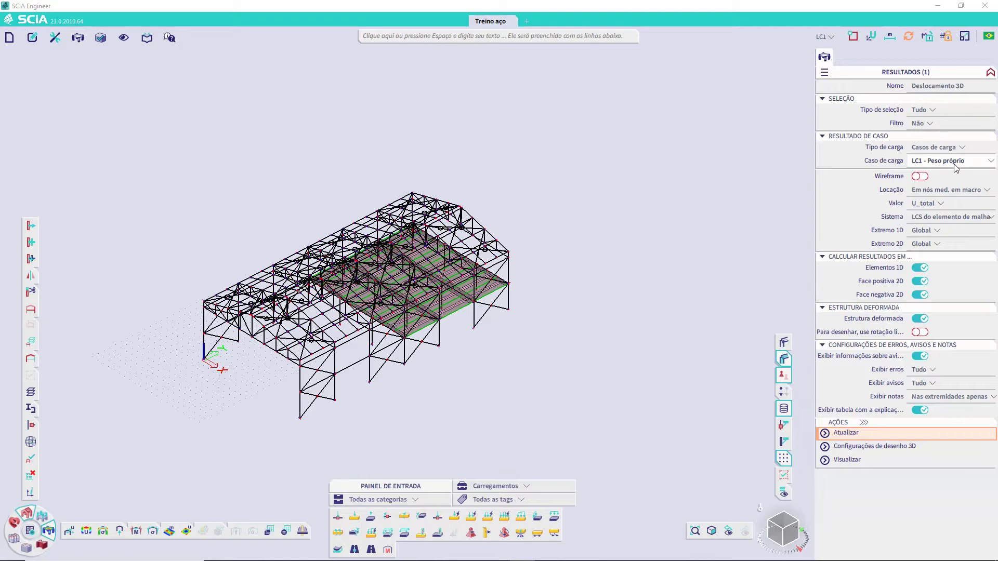
Update the 3D displacement results for LC1 - Peso próprio and adjust the result drawing scale to examine the deformed end frame.
click(847, 433)
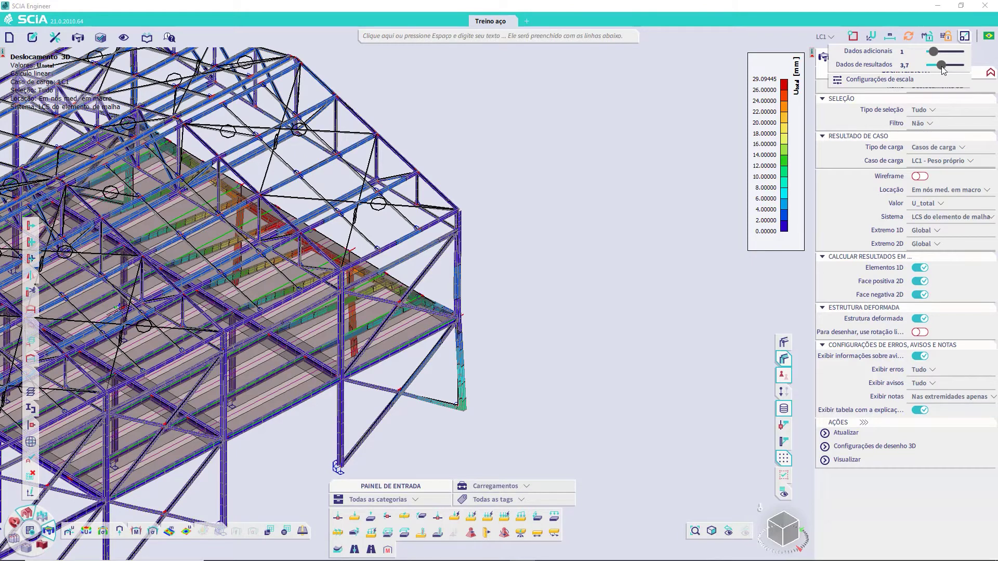
drag(944, 66, 953, 68)
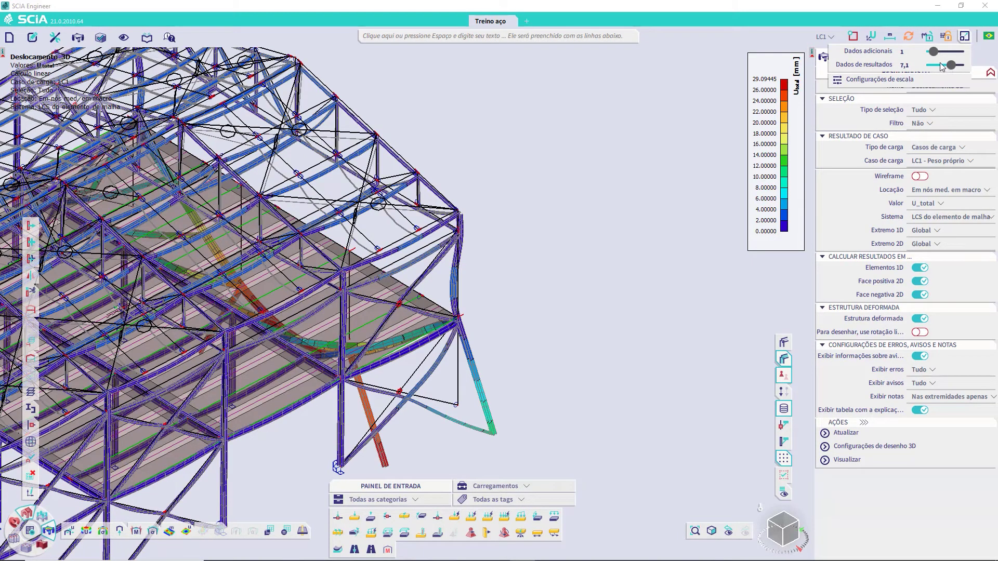
click(939, 65)
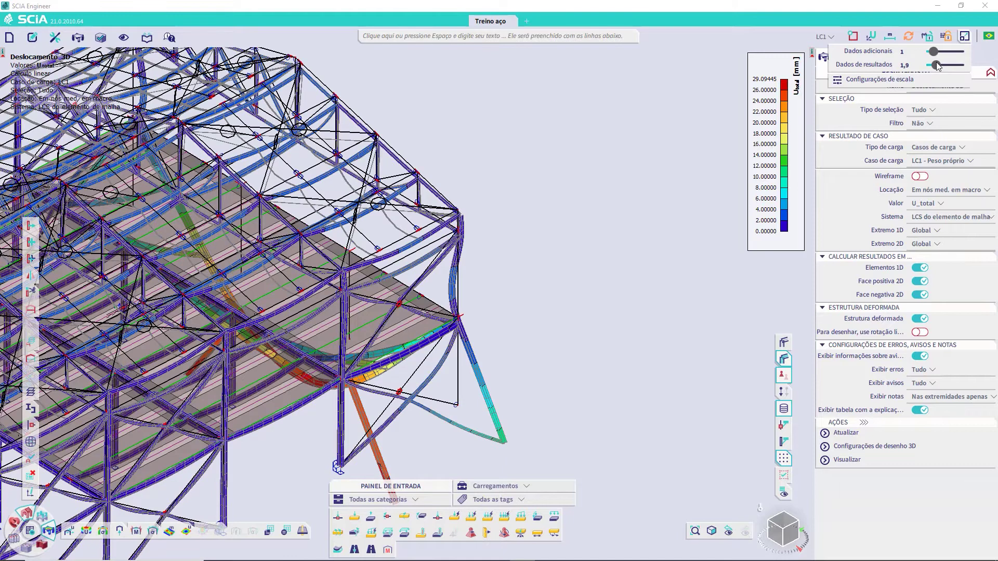
double_click(911, 68)
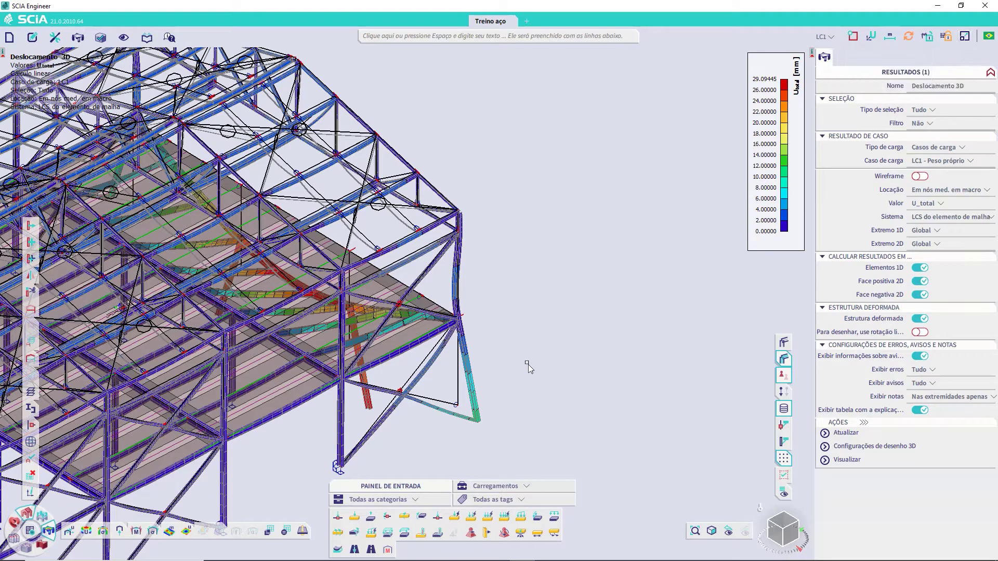
ctrl+right_drag(502, 371, 474, 363)
middle_drag(526, 339, 594, 167)
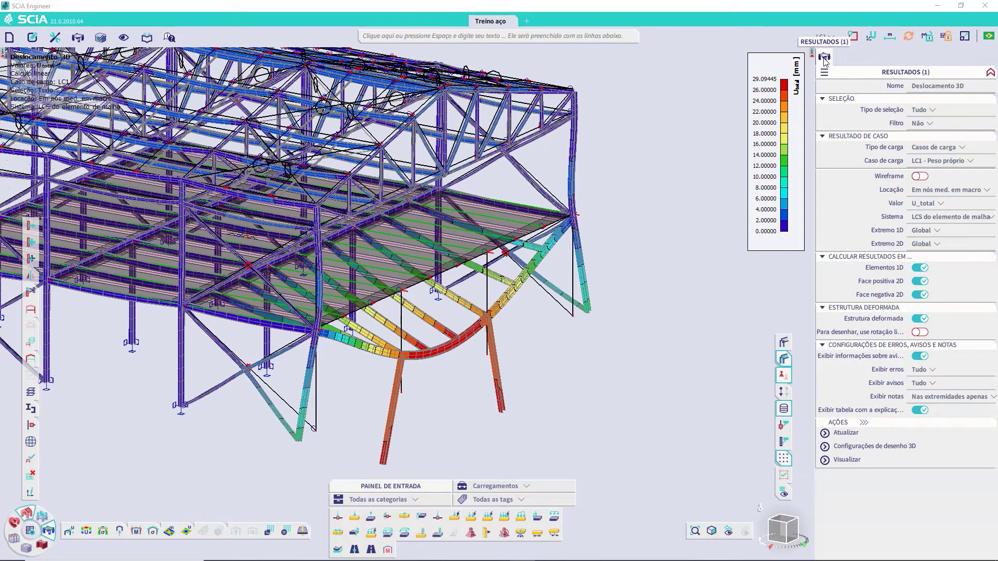
Close the displacement results and copy the existing column-base support to the four unsupported column bases at the slab end of the building.
drag(825, 60, 843, 55)
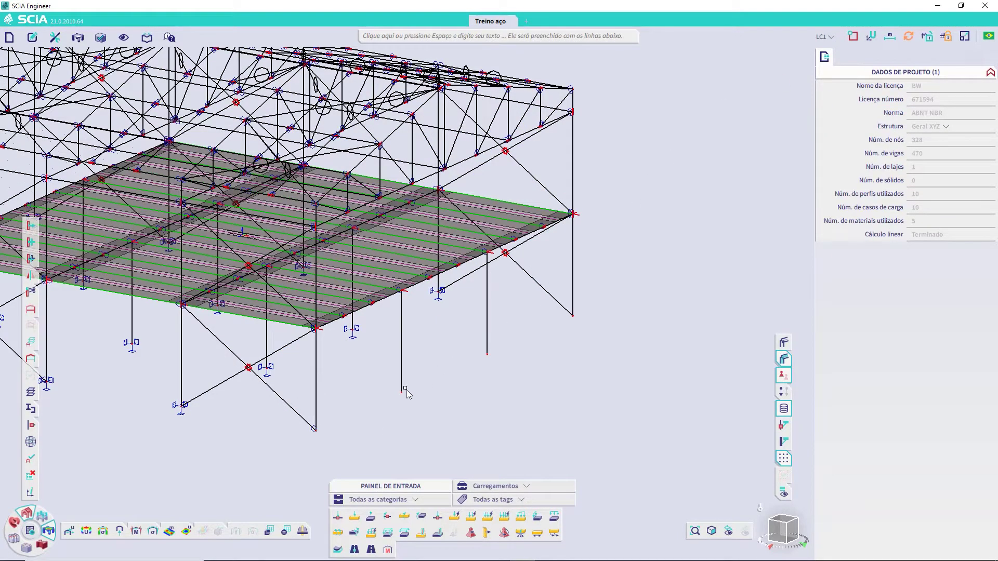
middle_drag(280, 419, 283, 372)
scroll(238, 375, up, 2)
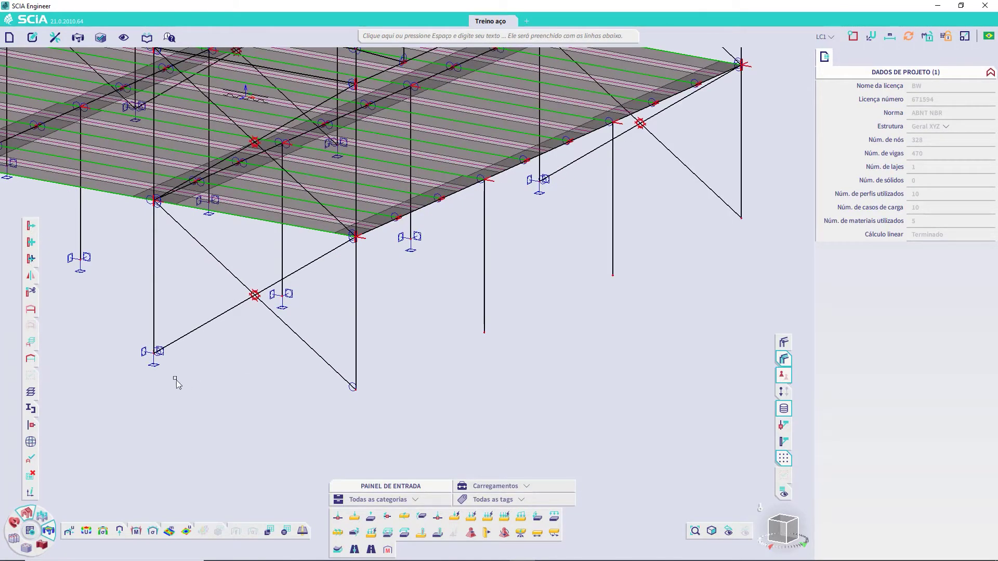
click(156, 367)
right_click(199, 366)
click(237, 426)
drag(333, 367, 377, 411)
drag(464, 311, 500, 365)
drag(585, 250, 649, 297)
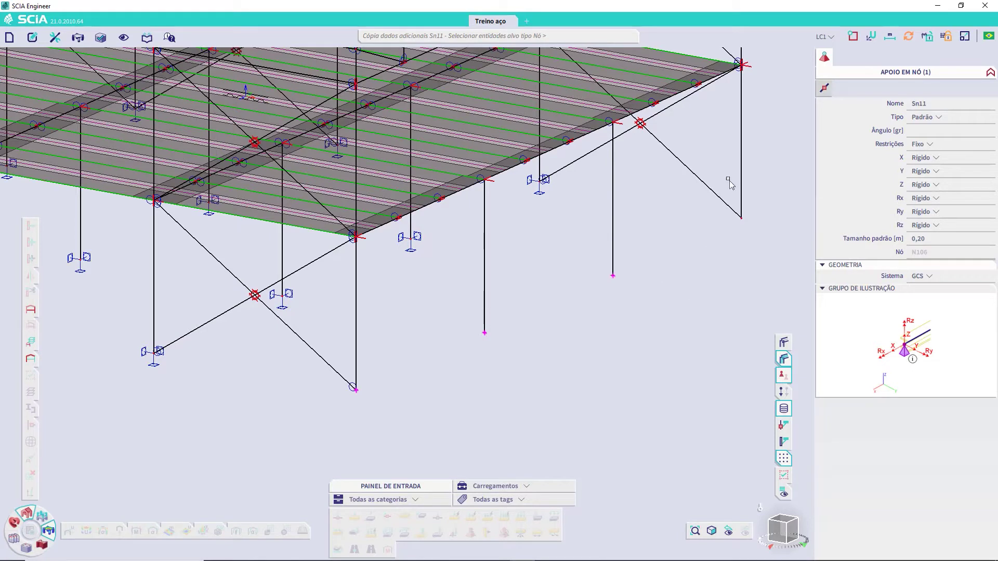
drag(727, 179, 764, 235)
key(Escape)
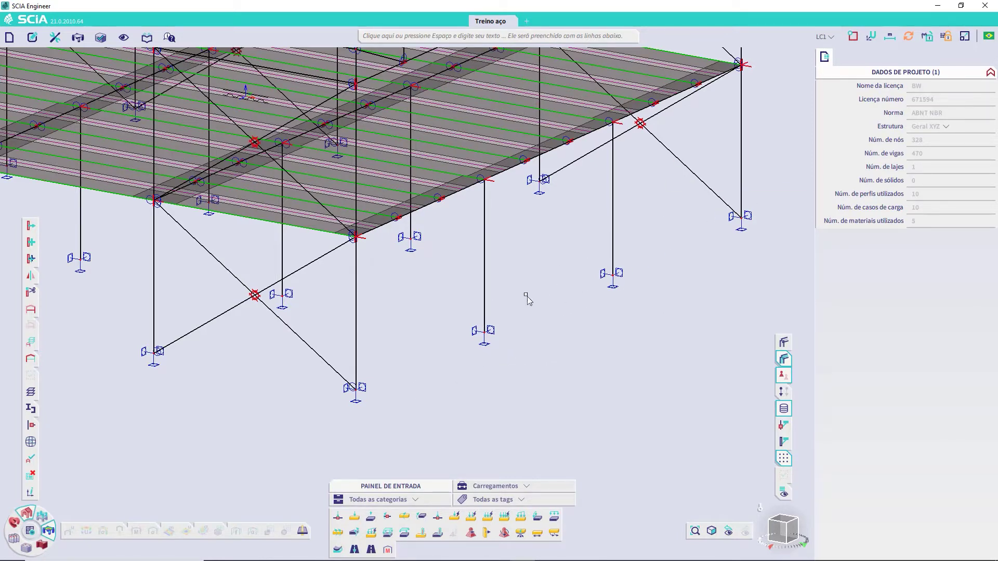
Select the slab-edge node at X 18, Y 30, Z 4 m and examine its connected members with the member name labels displayed.
scroll(527, 298, down, 5)
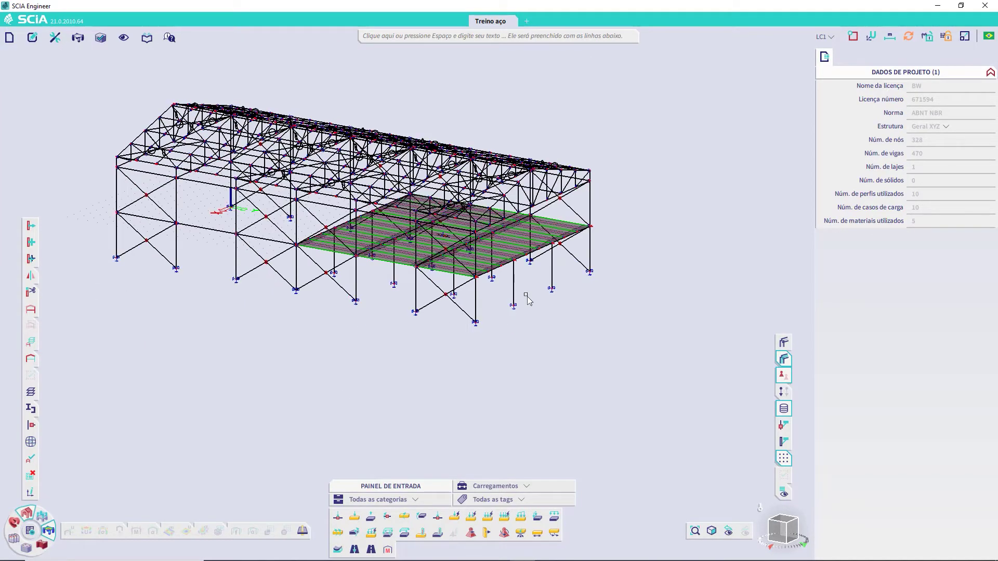
ctrl+right_drag(334, 330, 389, 340)
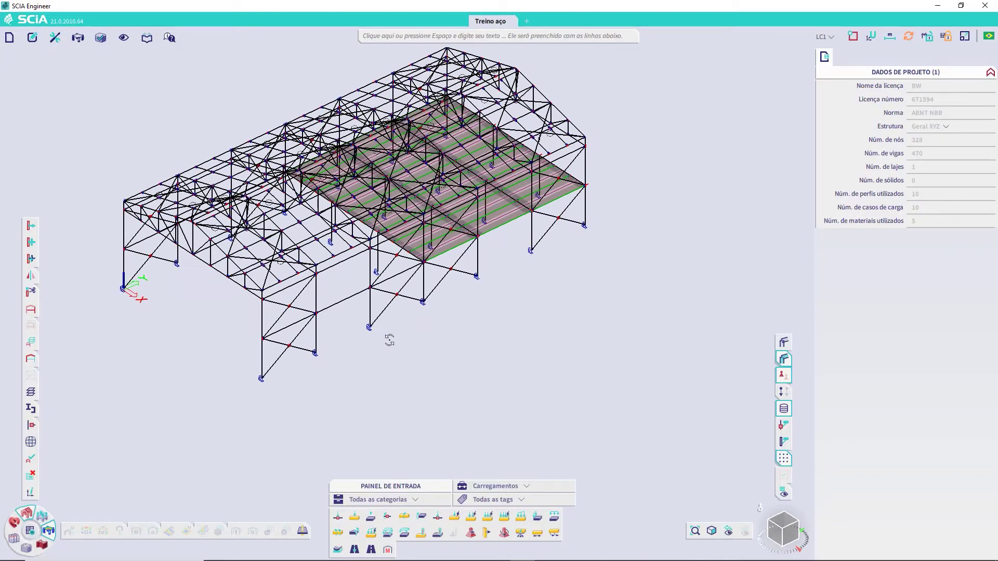
shift+right_drag(473, 314, 477, 354)
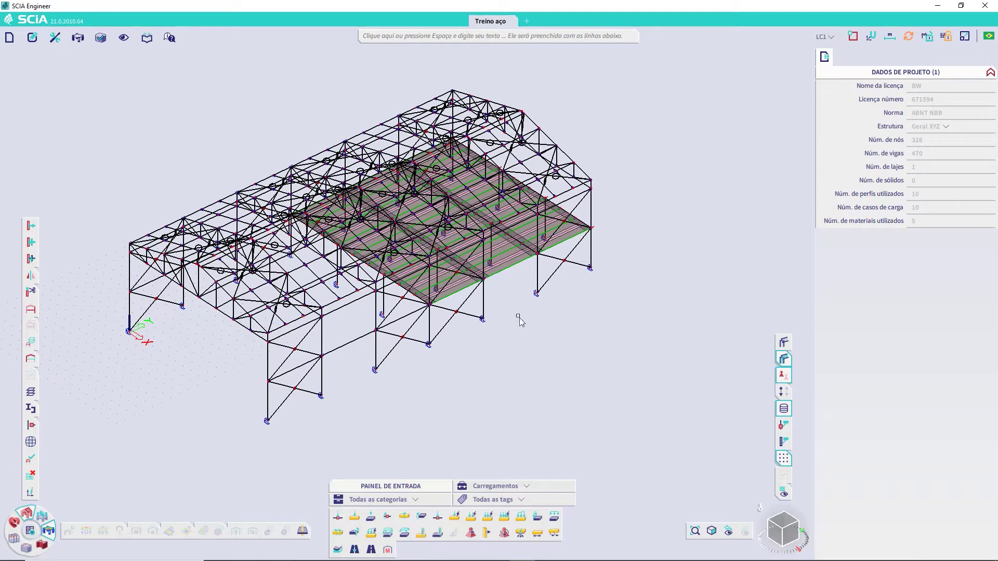
scroll(520, 318, up, 10)
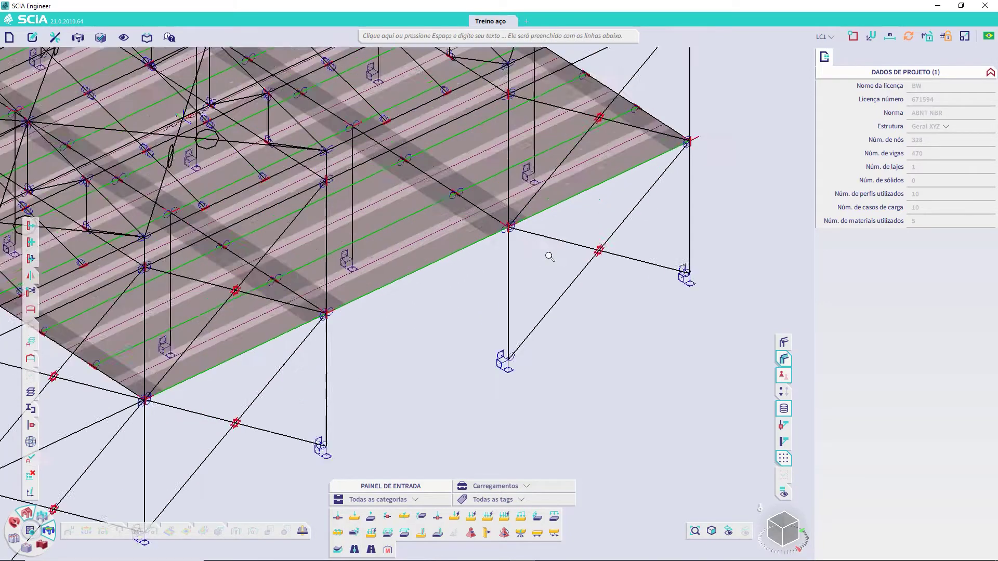
scroll(413, 151, up, 5)
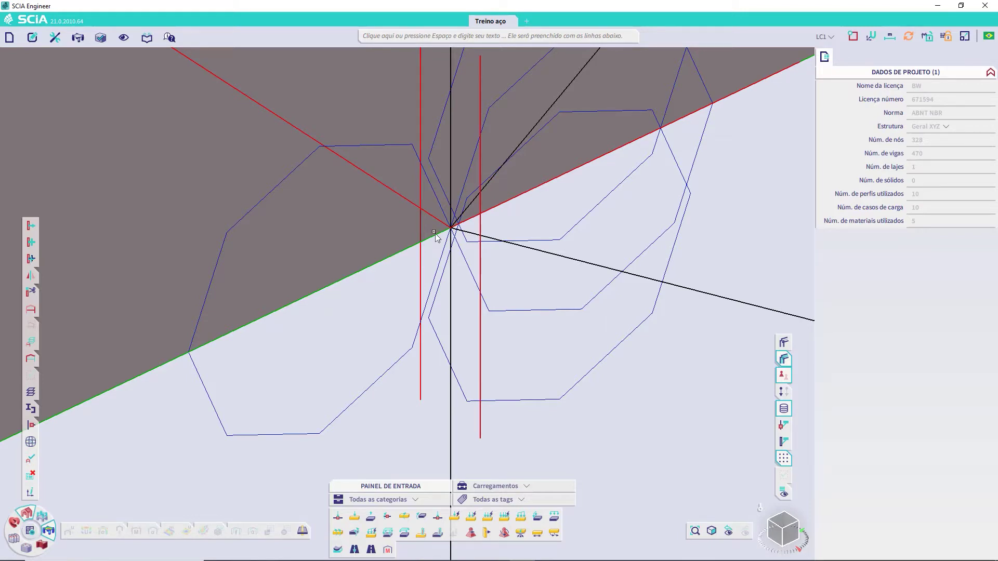
drag(430, 199, 471, 250)
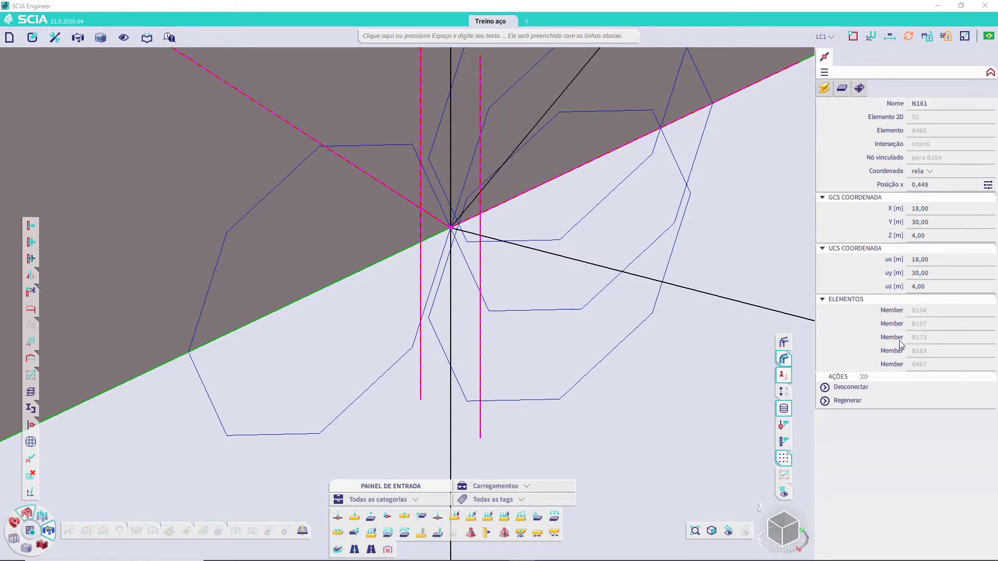
scroll(530, 263, down, 1)
scroll(529, 263, down, 5)
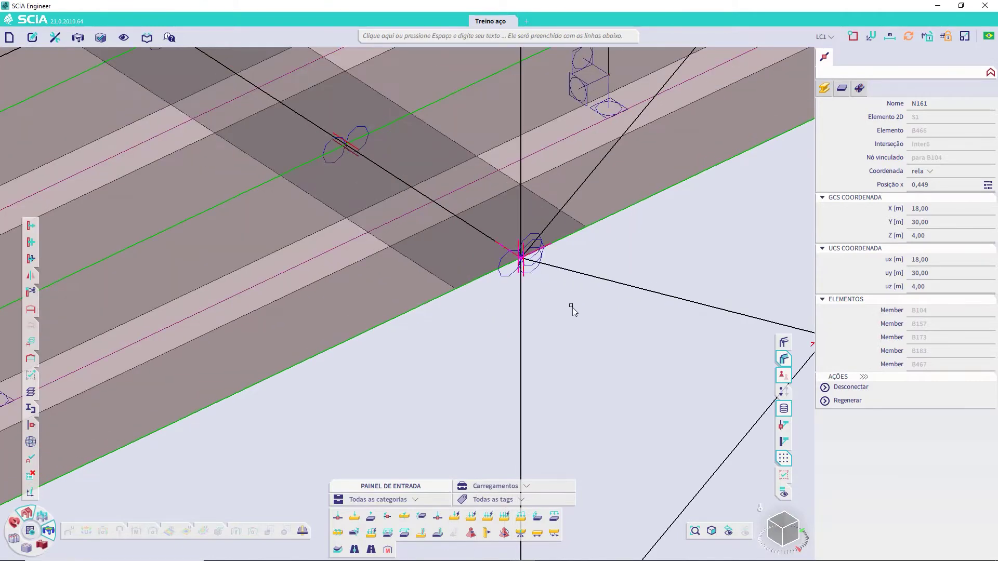
middle_drag(471, 292, 389, 278)
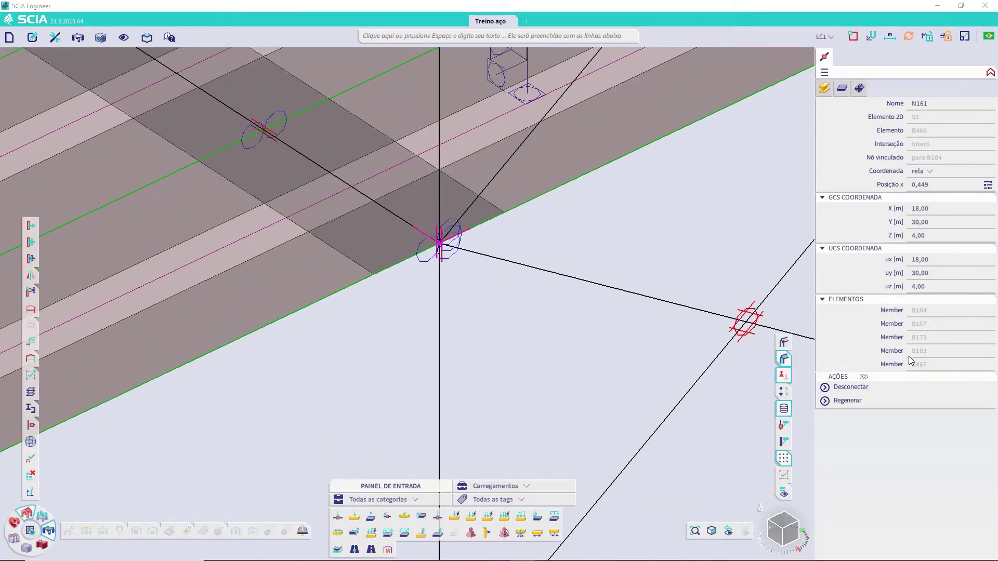
scroll(500, 295, down, 3)
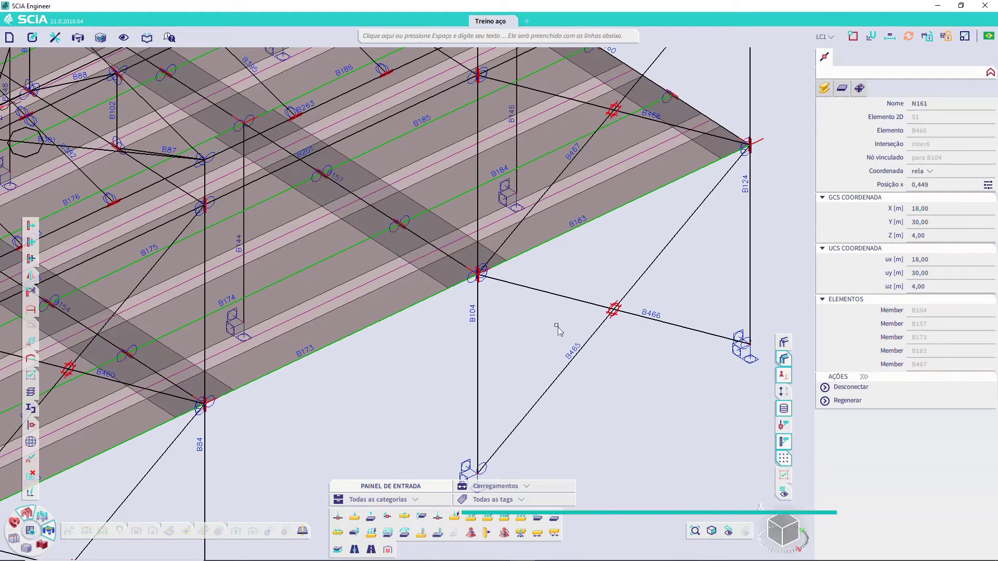
key(Escape)
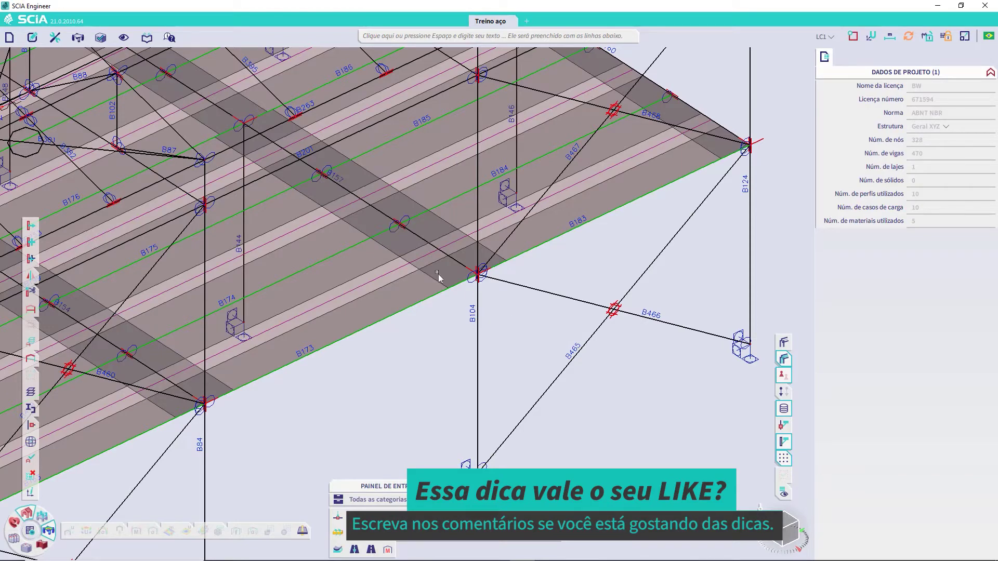
Turn off the member name labels for the whole model.
scroll(414, 248, down, 10)
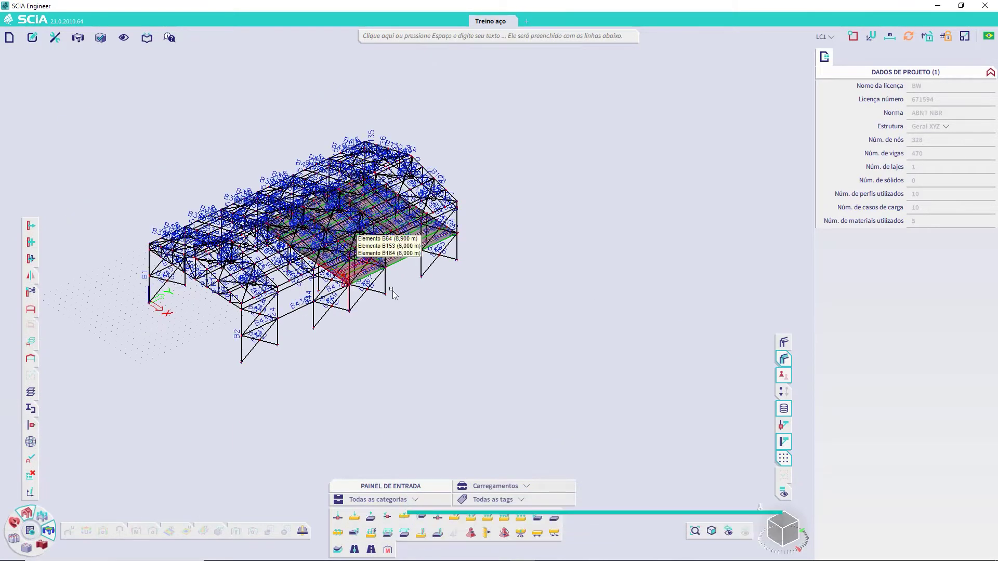
middle_drag(392, 292, 470, 301)
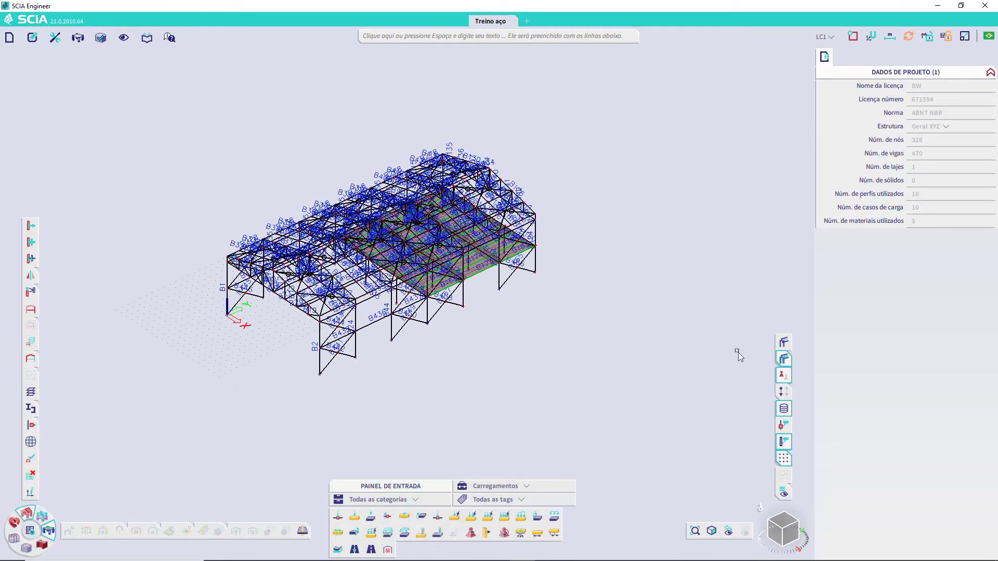
click(785, 441)
Run the structure data check for duplicate nodes, invalid elements, data references and additional data, and close its report.
middle_drag(300, 289, 316, 306)
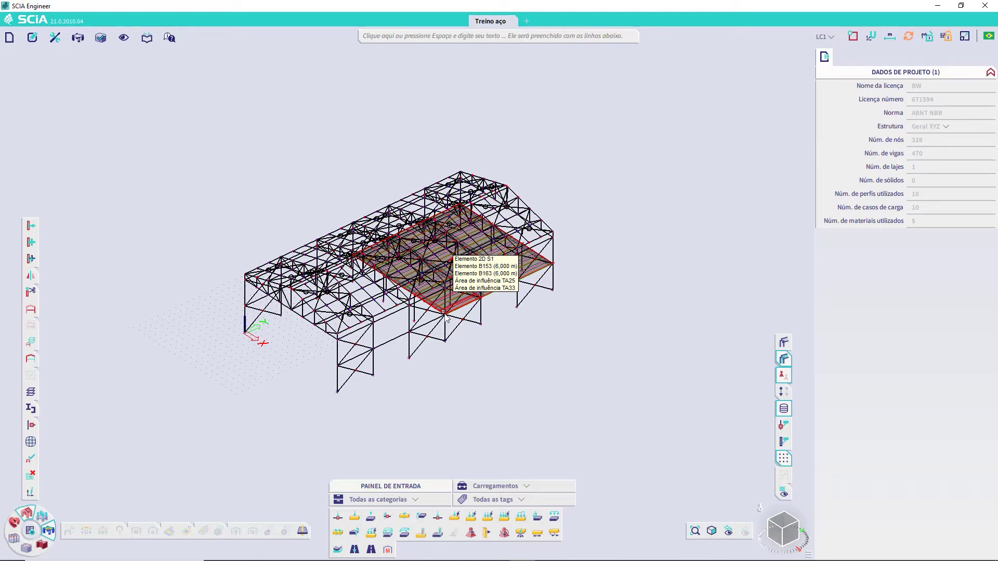
middle_drag(400, 354, 398, 369)
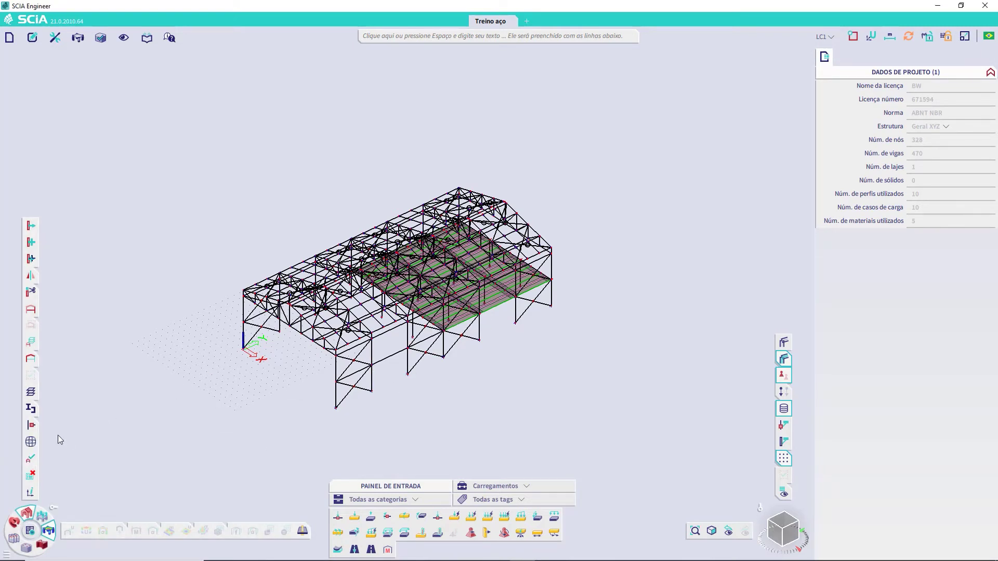
click(30, 460)
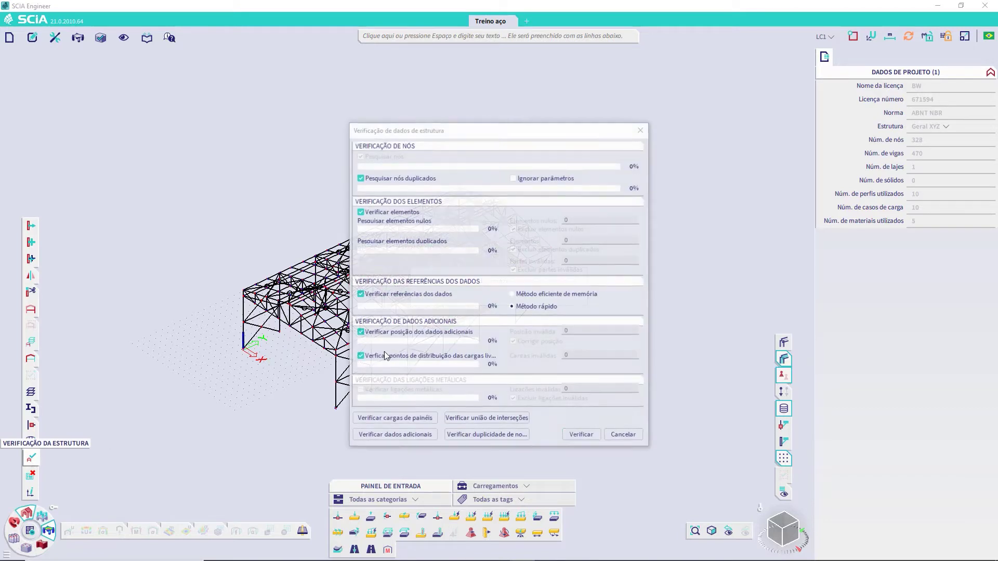
click(588, 436)
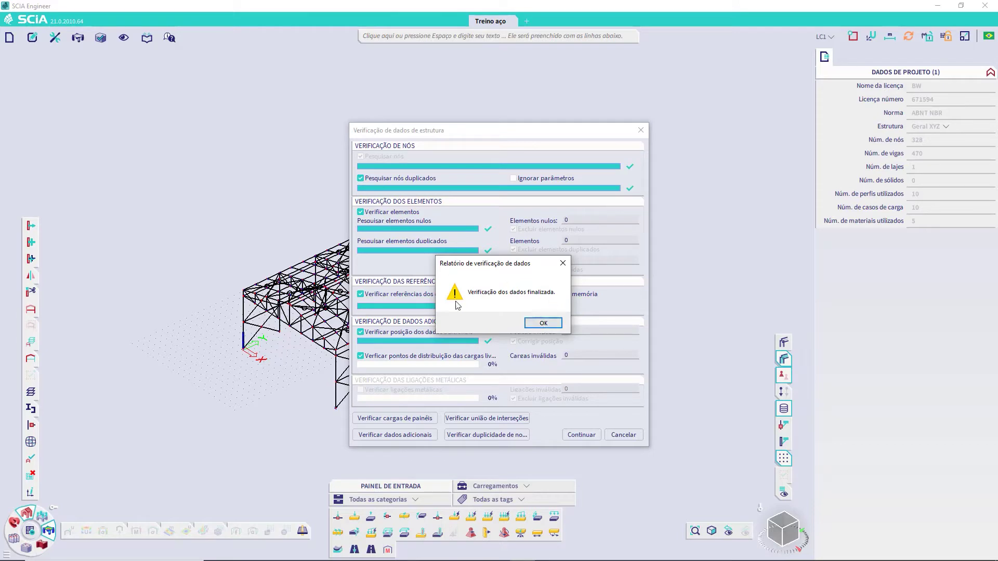
click(543, 324)
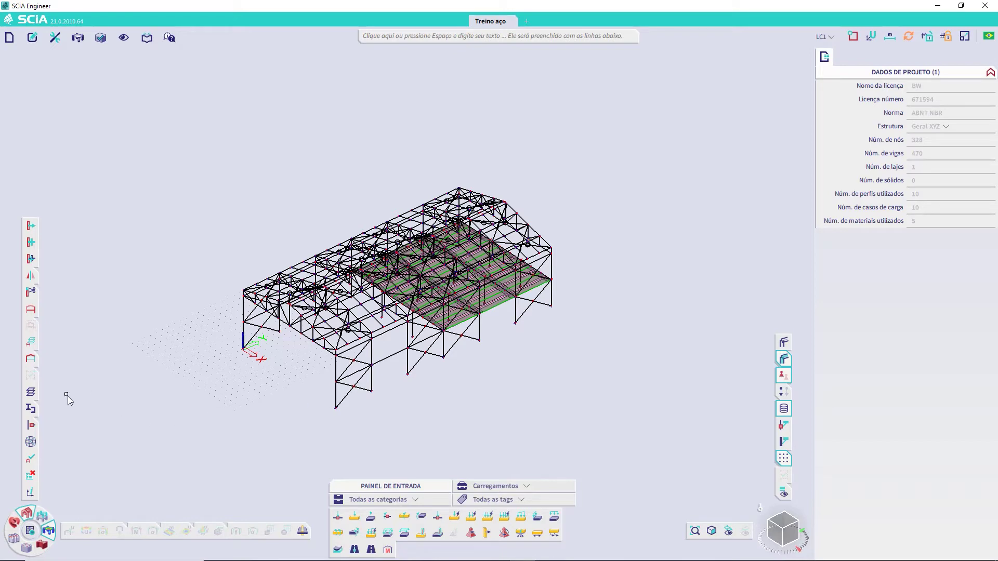
Run the linear analysis with member/node connection enabled, and repeat it to read the end-of-analysis summary.
click(30, 530)
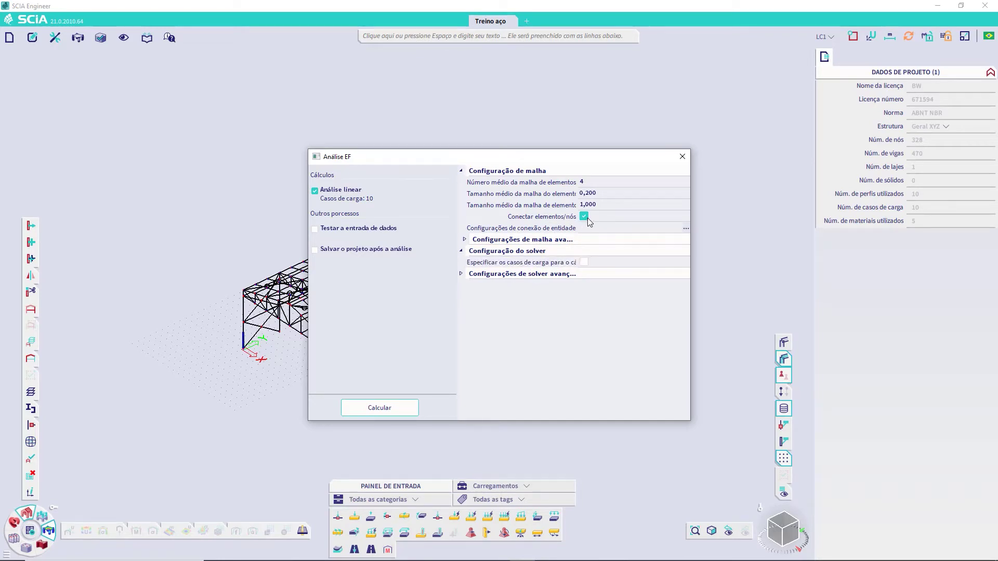
click(378, 410)
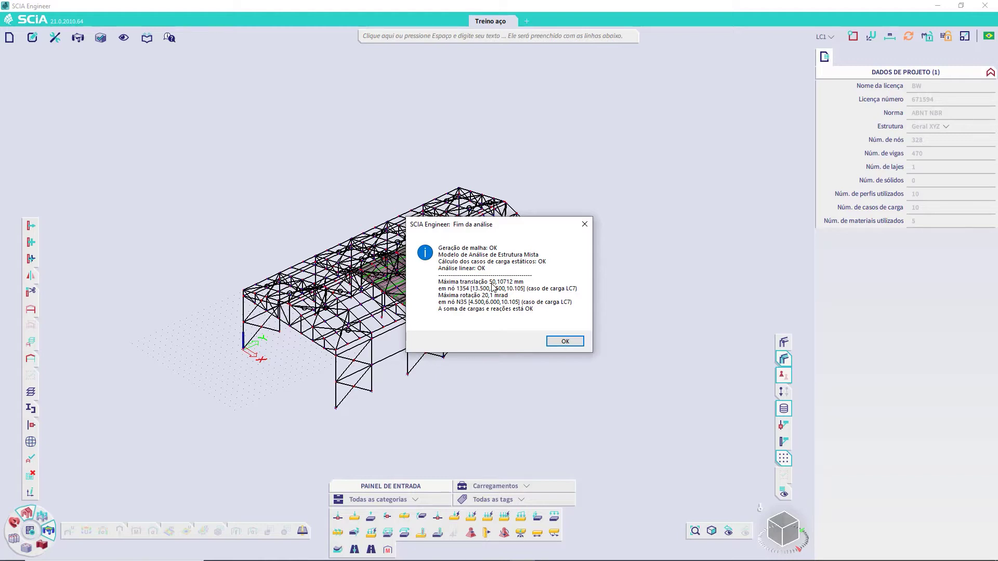
click(551, 341)
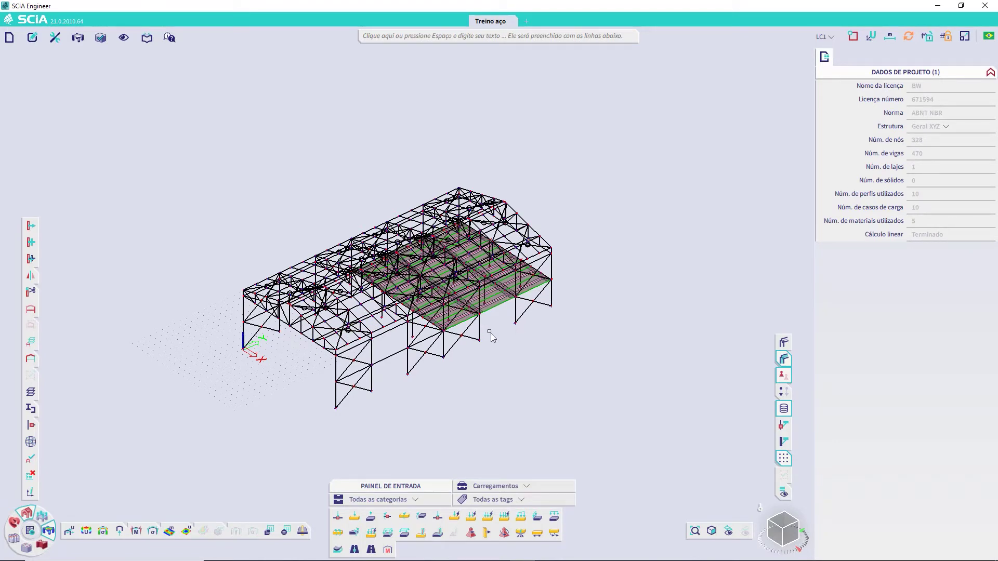
click(29, 531)
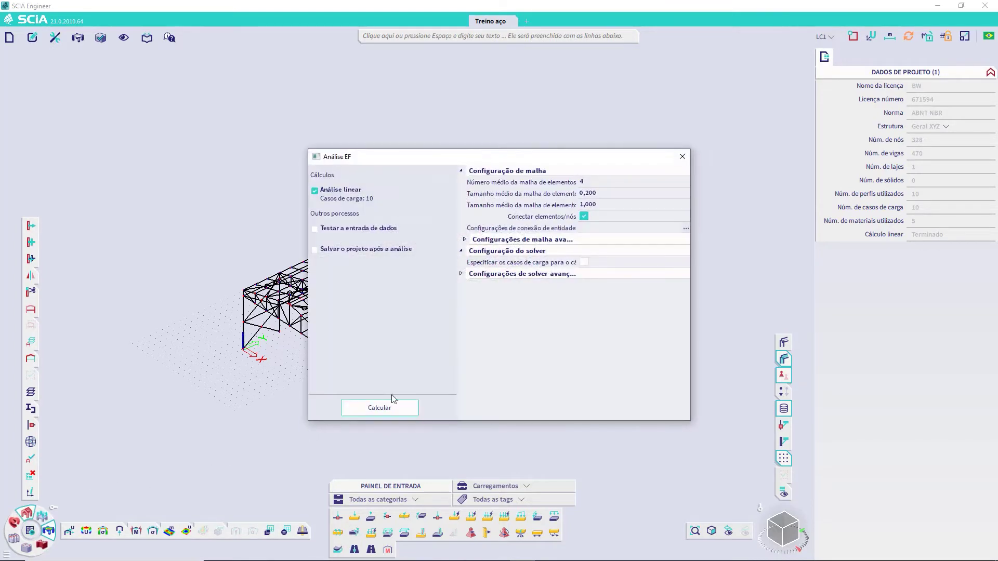
click(384, 409)
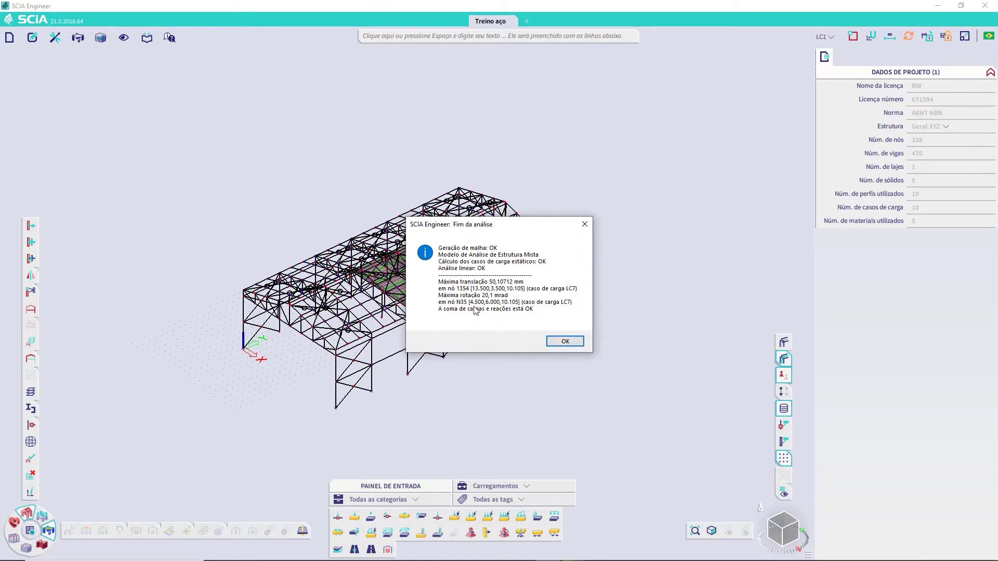
click(564, 341)
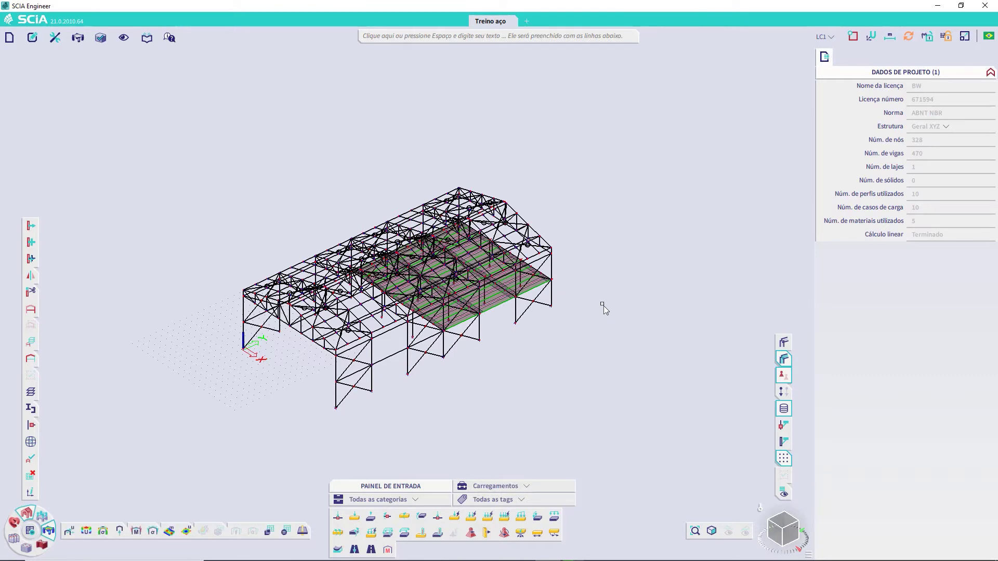
Enable the arrow at the maximum deformation in the view parameters and locate the marked points on the roof.
right_click(618, 253)
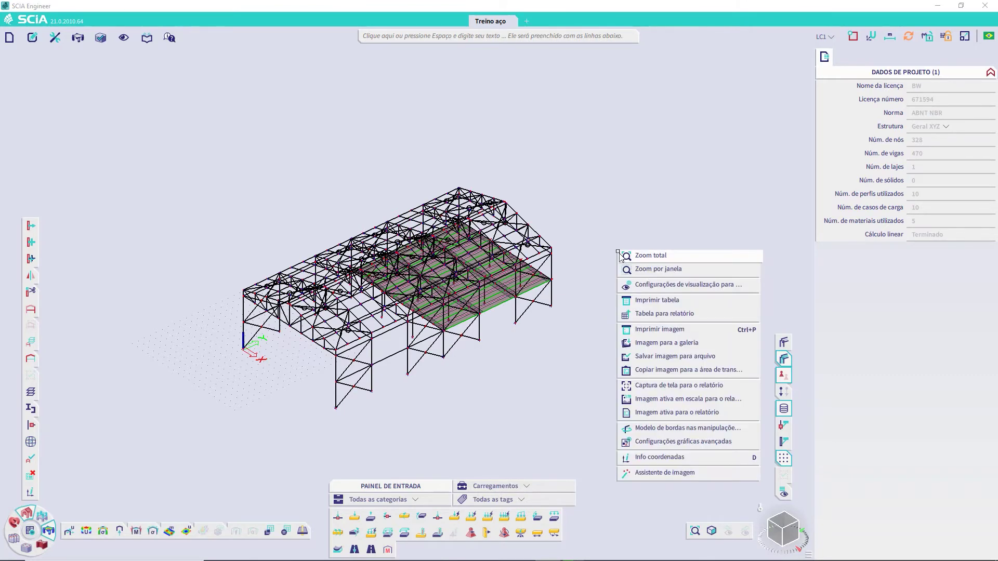
click(654, 286)
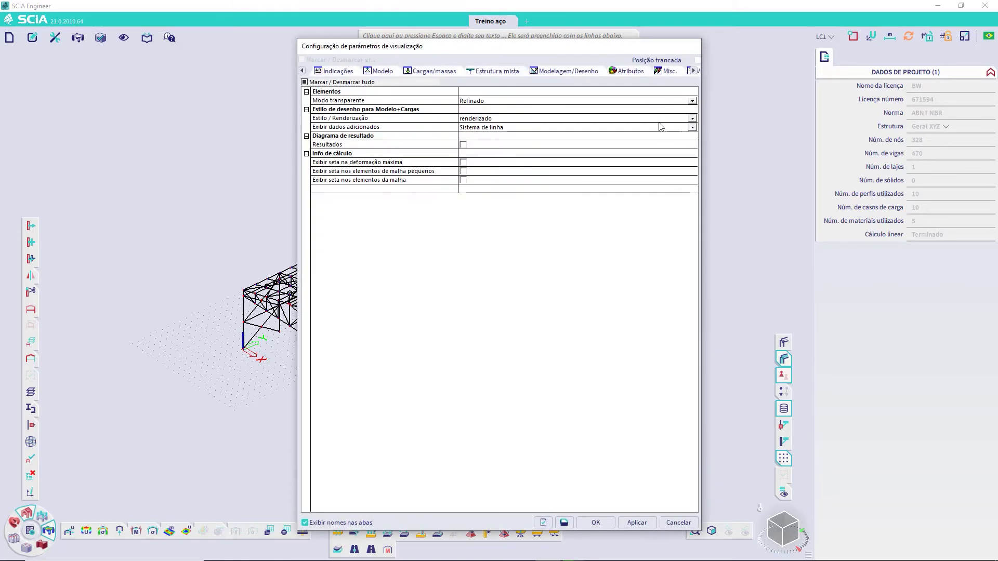
click(464, 165)
click(596, 523)
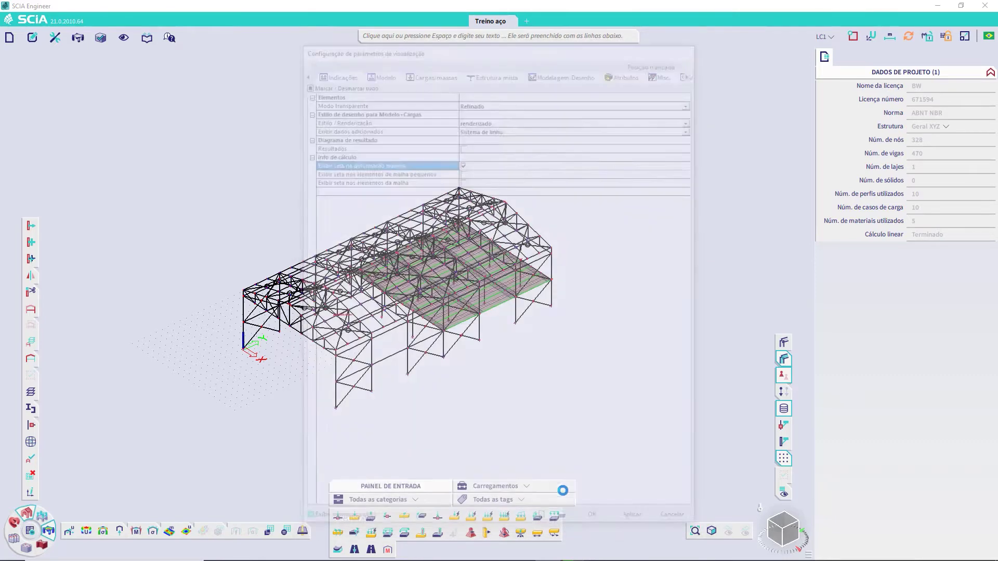
scroll(325, 317, up, 5)
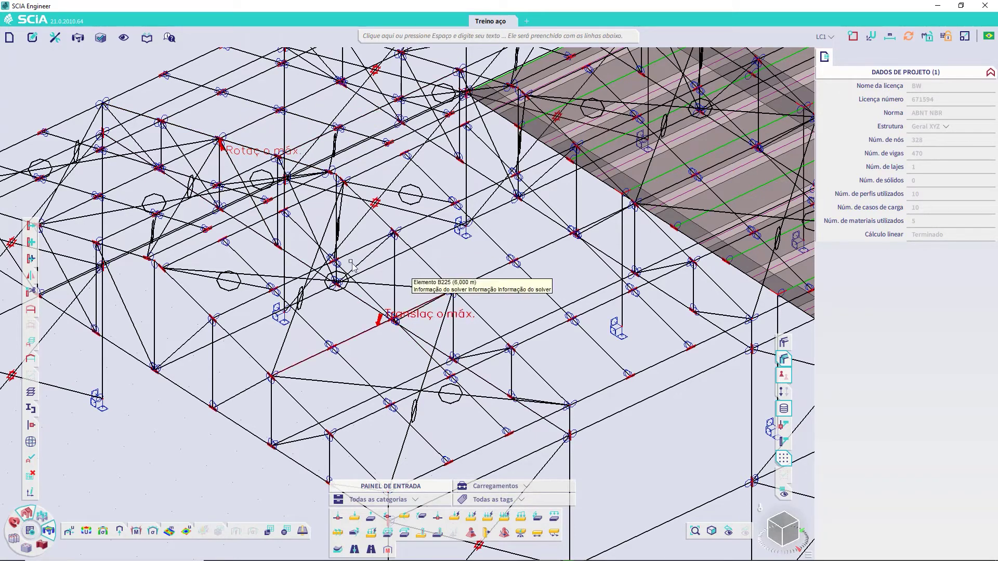
Display the 3D displacement results for load case LC7 - Vento +X.
click(88, 531)
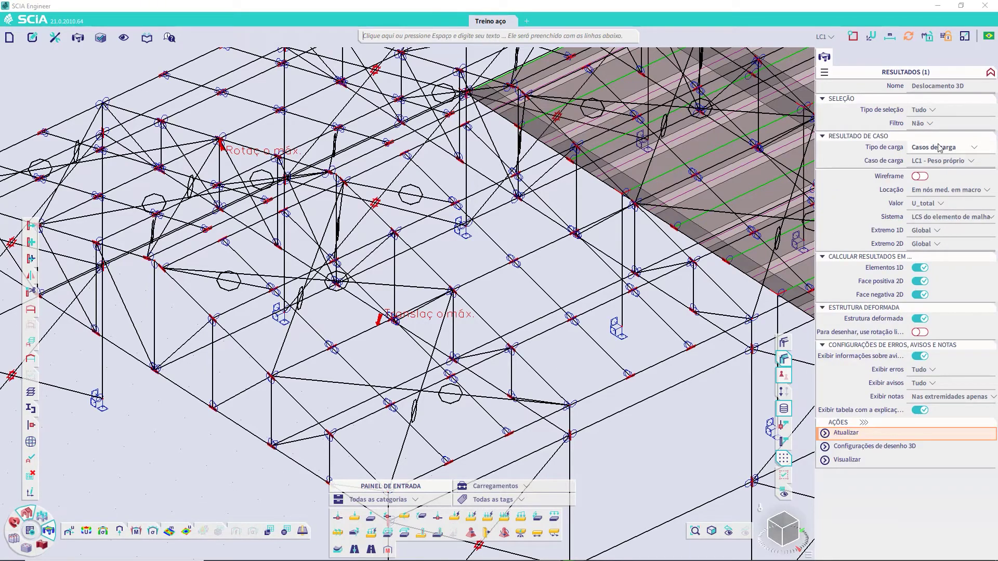
click(970, 161)
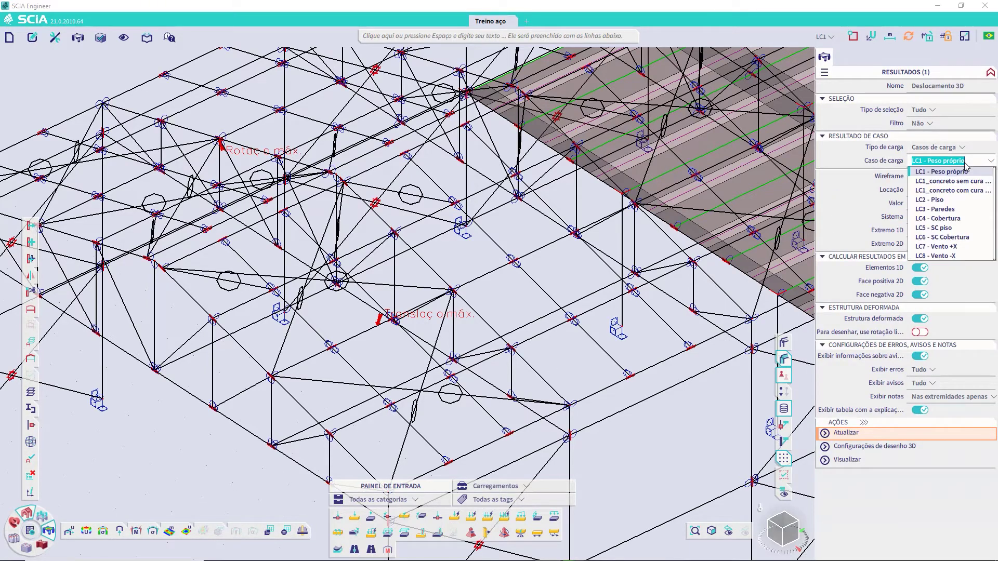
click(937, 247)
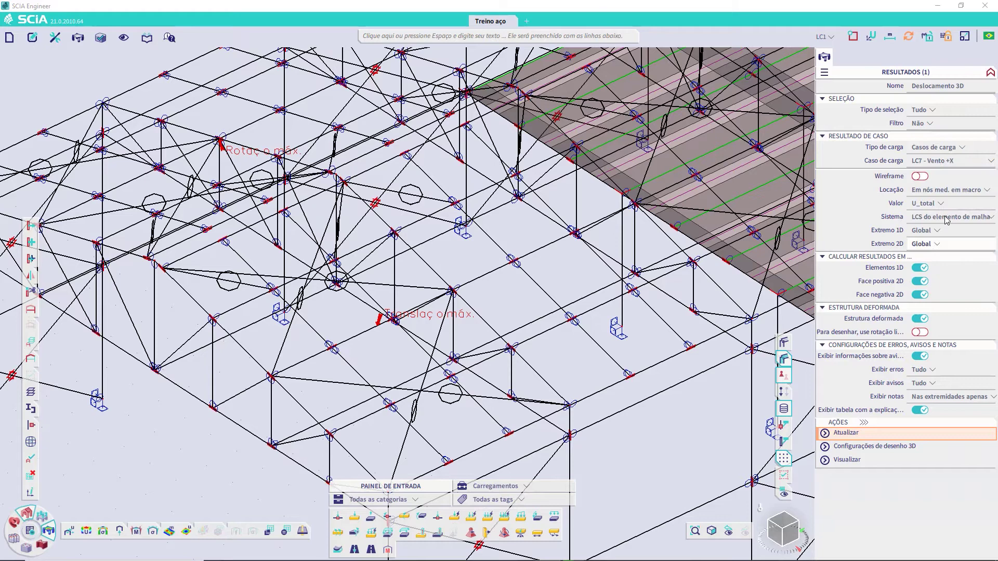
click(846, 433)
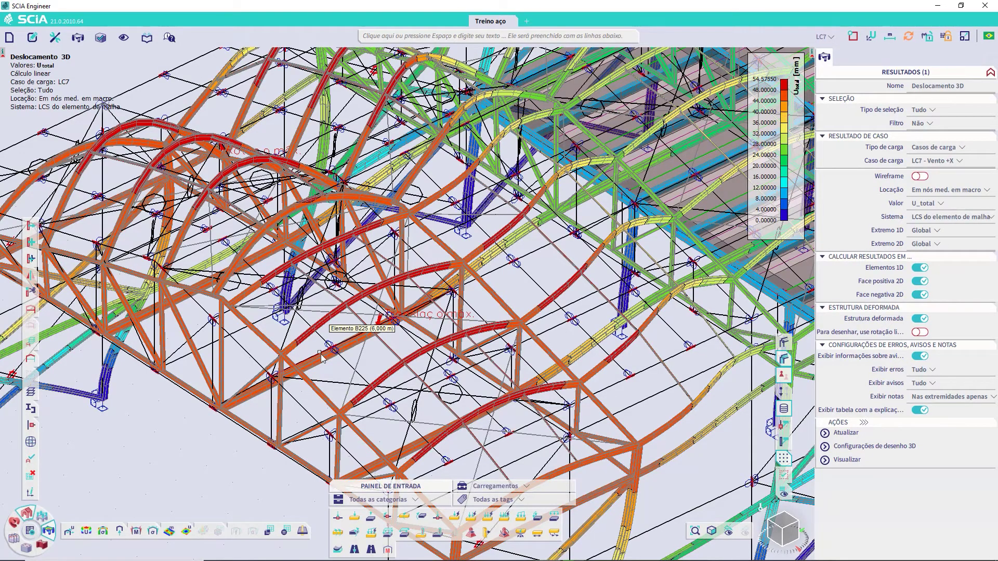
Examine the LC7 deformed shape of the roof purlins, end frame and slab area from several angles.
scroll(322, 359, down, 5)
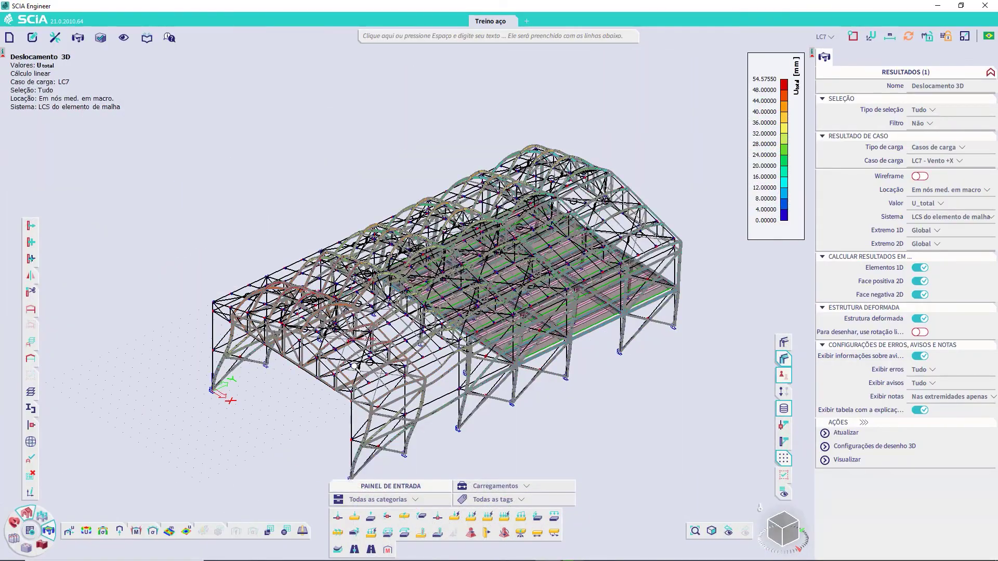
scroll(354, 366, up, 3)
scroll(376, 370, up, 2)
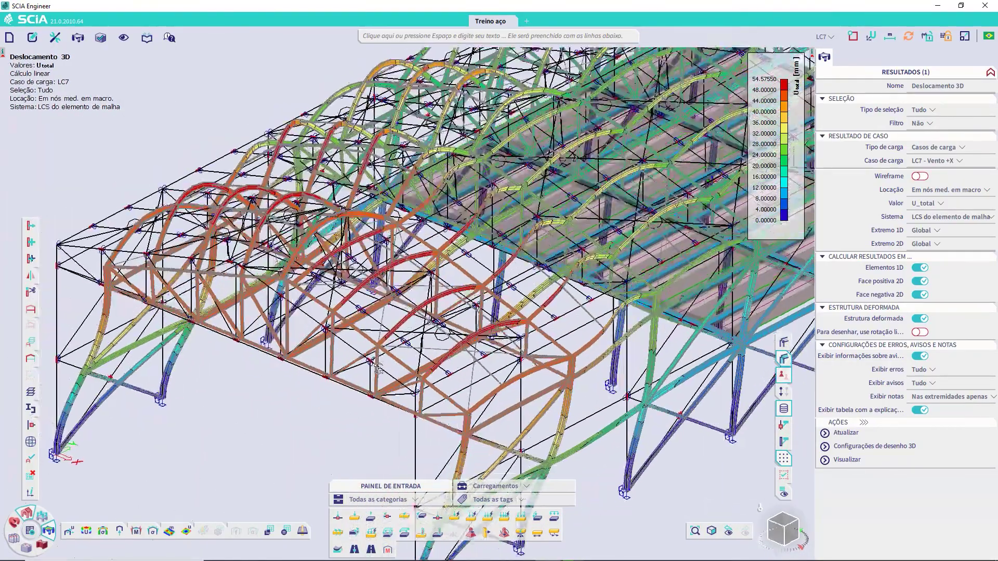
mouse_move(378, 369)
ctrl+right_down()
mouse_move(398, 355)
mouse_move(359, 372)
mouse_move(389, 364)
ctrl+right_up()
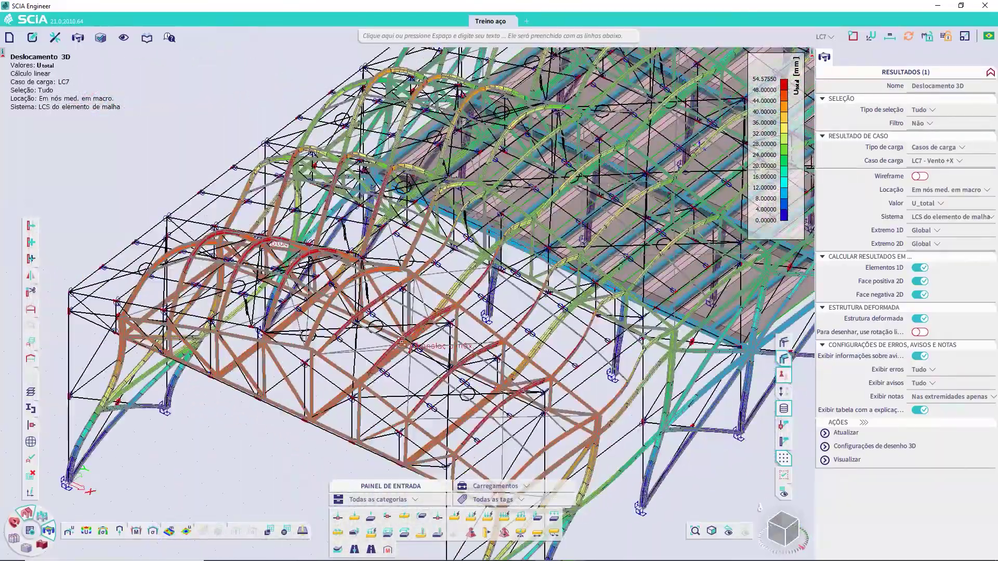
scroll(402, 345, down, 5)
ctrl+right_drag(473, 365, 483, 353)
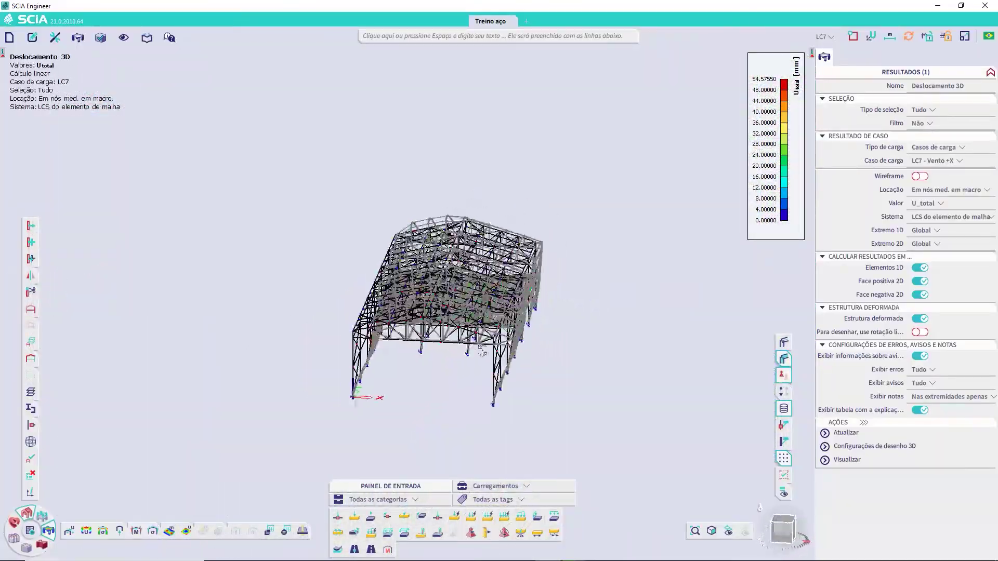
scroll(279, 300, up, 5)
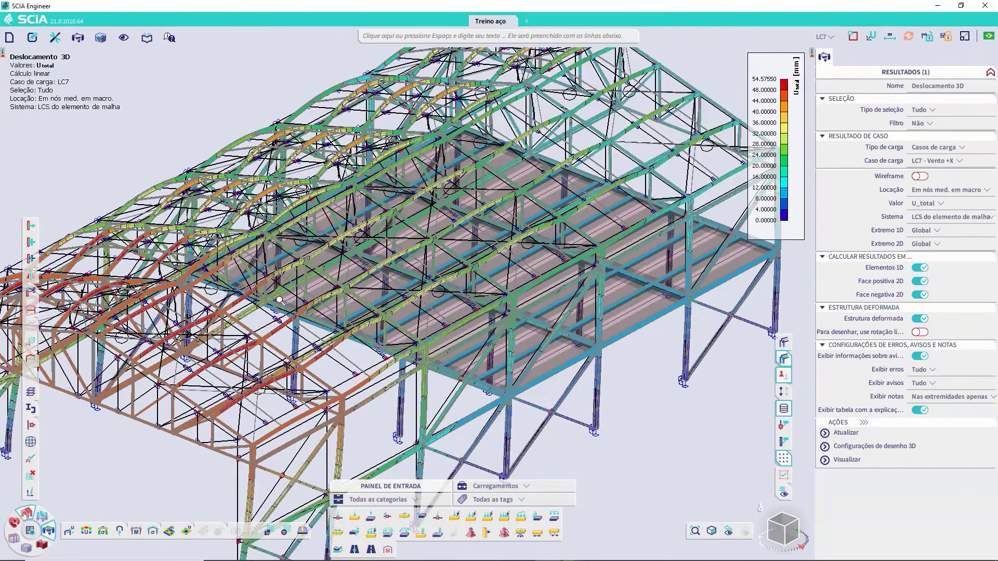
shift+right_drag(280, 300, 371, 301)
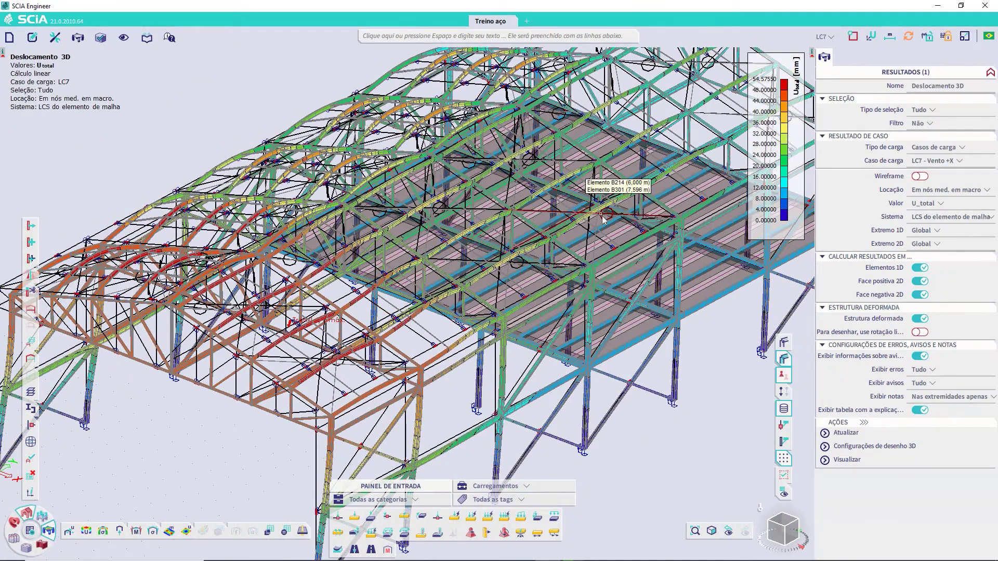
scroll(663, 385, down, 3)
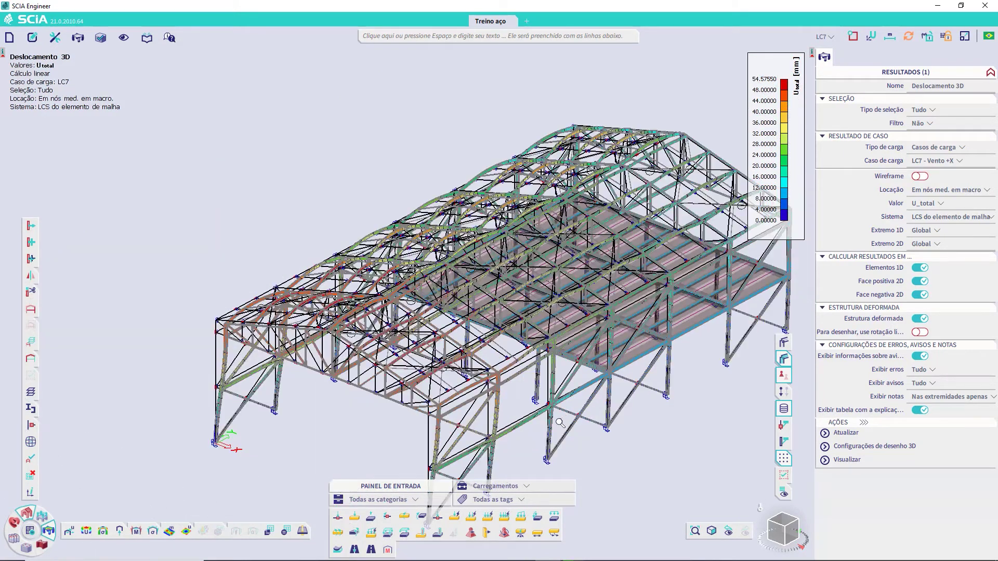
shift+right_drag(516, 360, 511, 306)
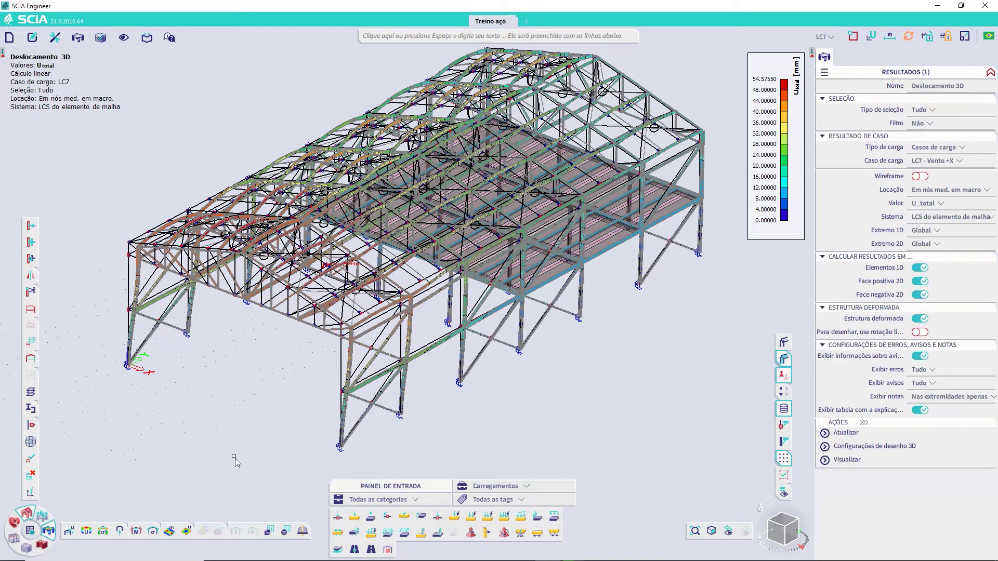
Open the node displacement results and align the view squarely with the front of the building.
click(71, 533)
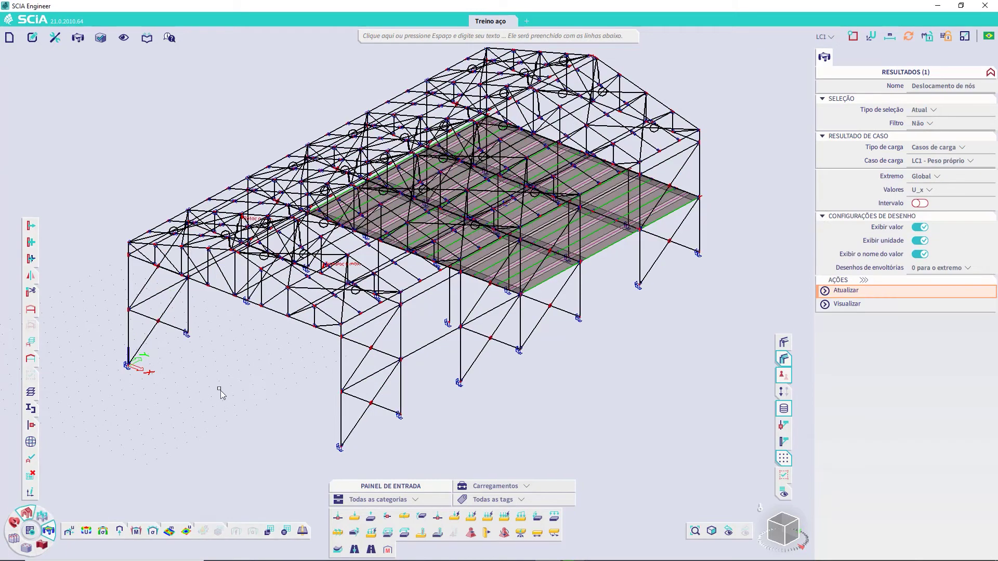
scroll(219, 394, down, 2)
ctrl+right_drag(461, 410, 488, 395)
click(783, 529)
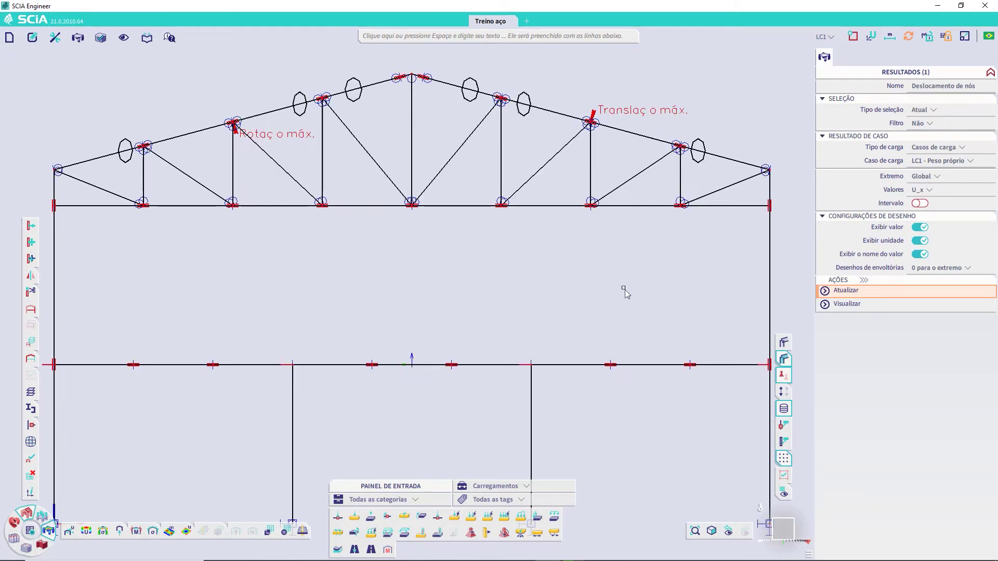
Select all nodes along the eave on the +X side of the building and open the results' selection-type options.
middle_drag(620, 314, 405, 326)
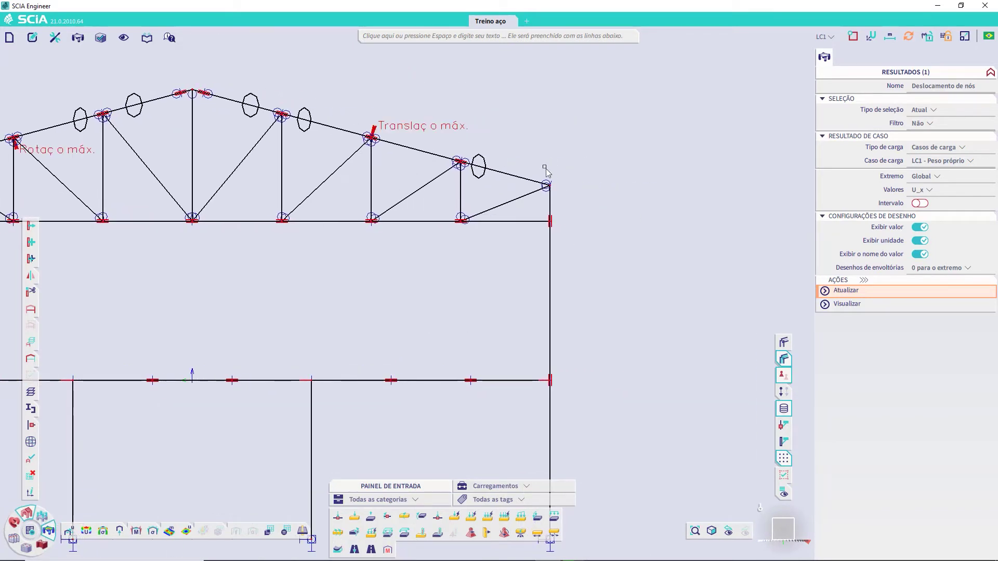
drag(533, 165, 569, 200)
ctrl+right_drag(507, 273, 522, 283)
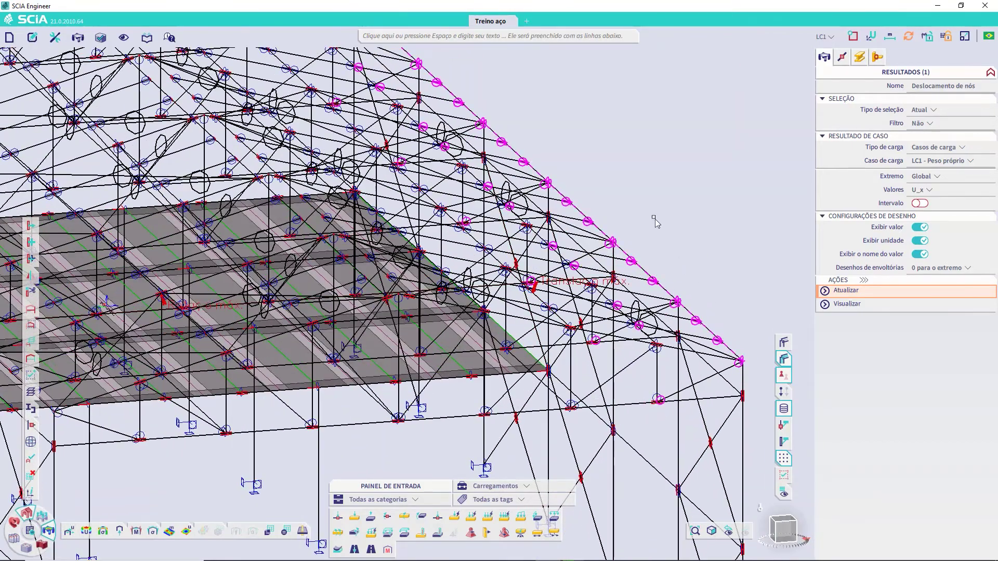
middle_drag(595, 235, 477, 248)
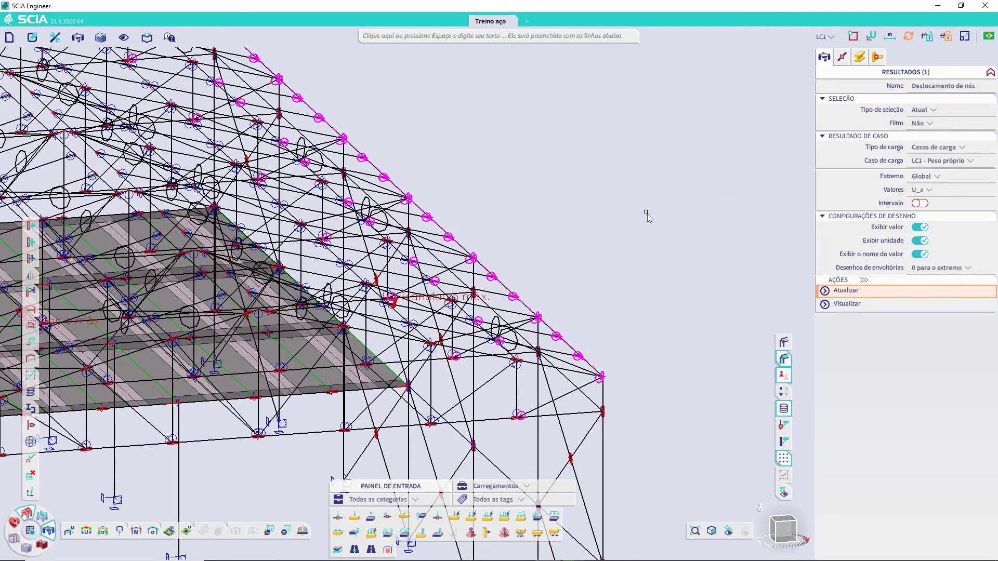
click(935, 114)
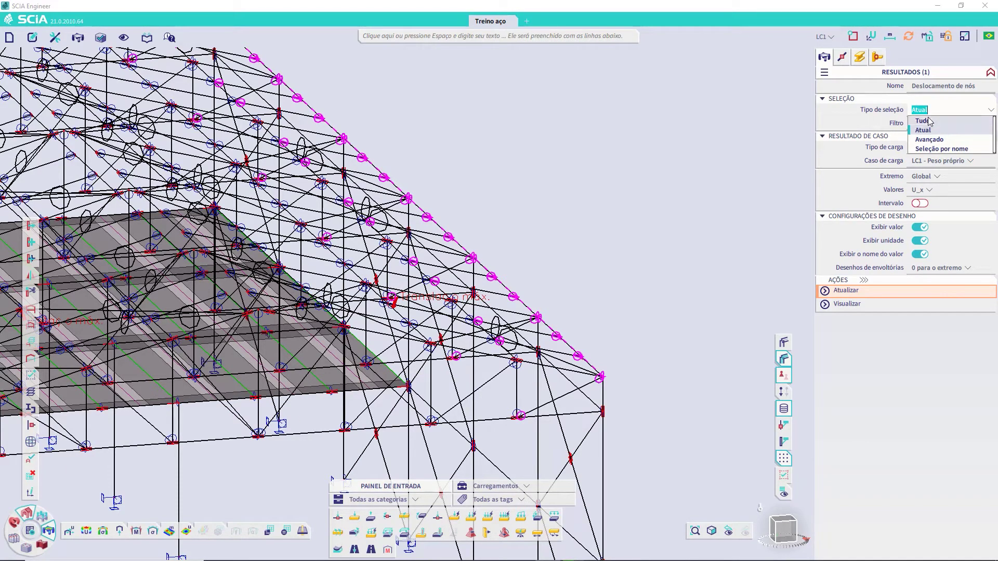